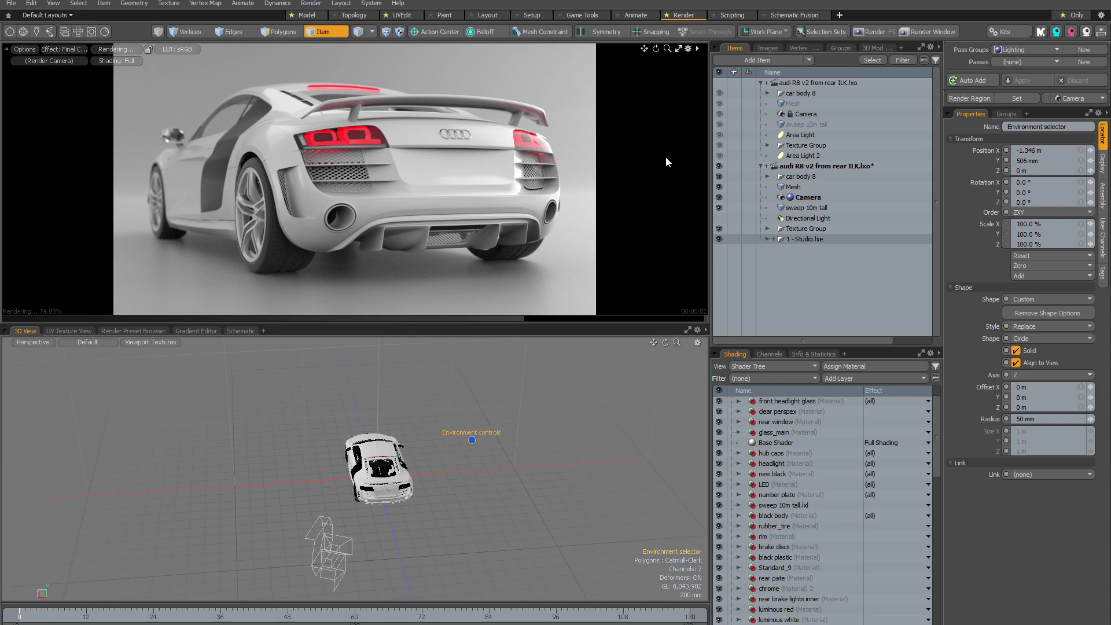
Preview the car render with lighting passes option 1 and option 2, then with no pass active
left_click(313, 4)
left_click(1041, 62)
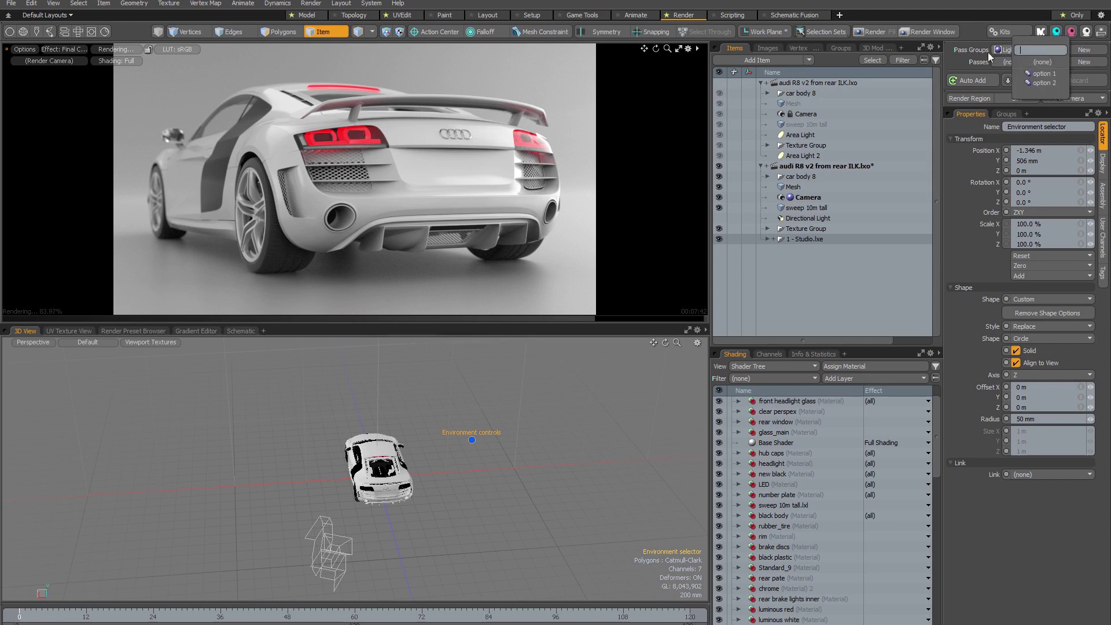
left_click(889, 2)
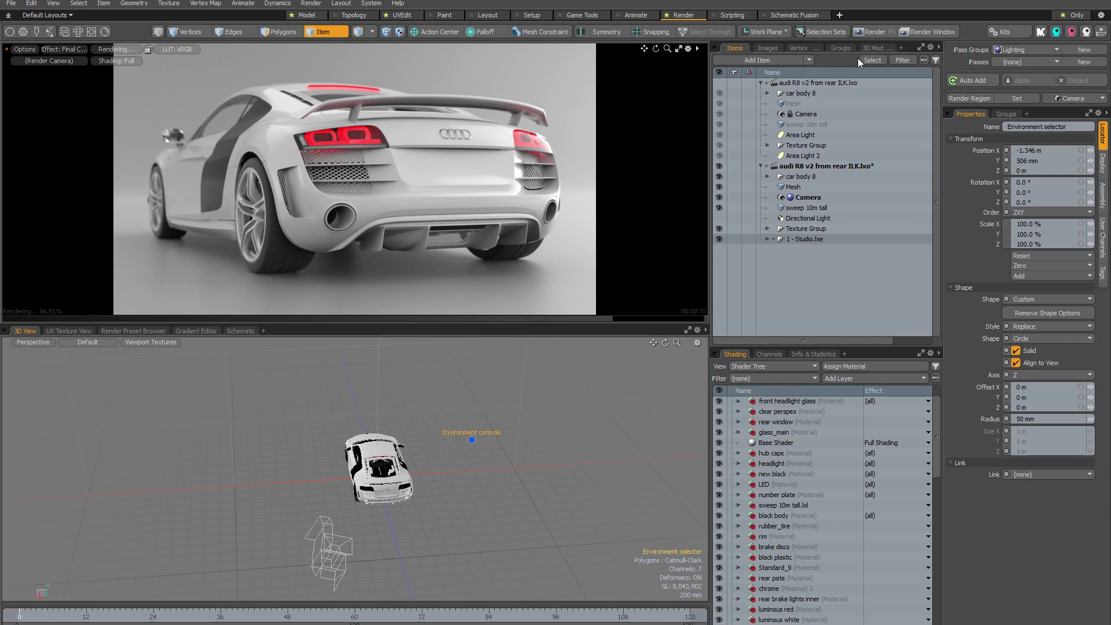
left_click(1007, 63)
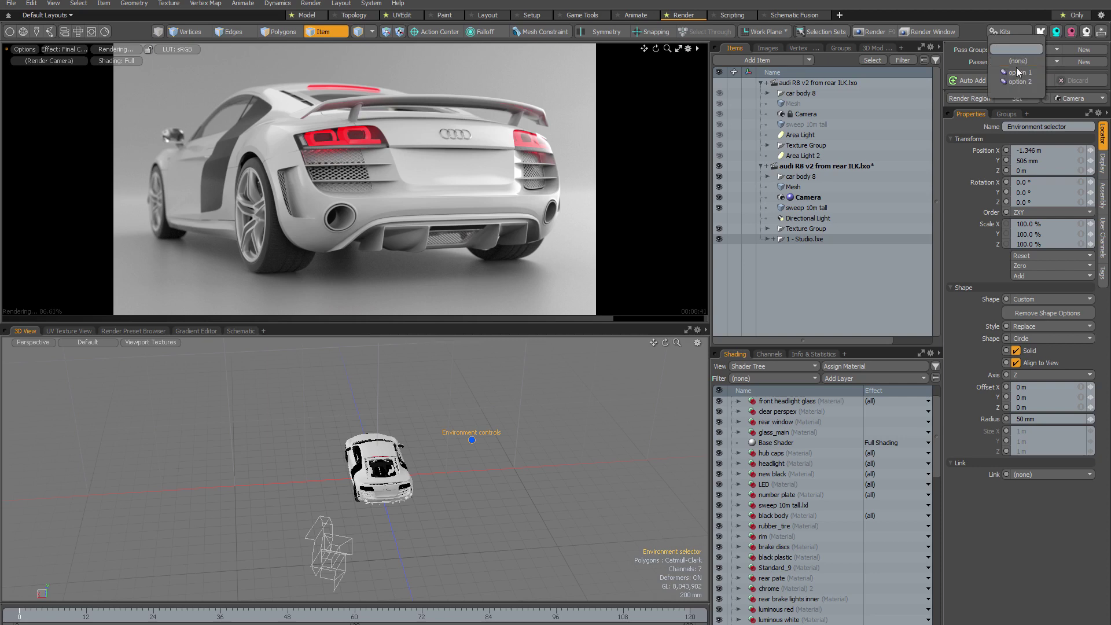
left_click(1017, 73)
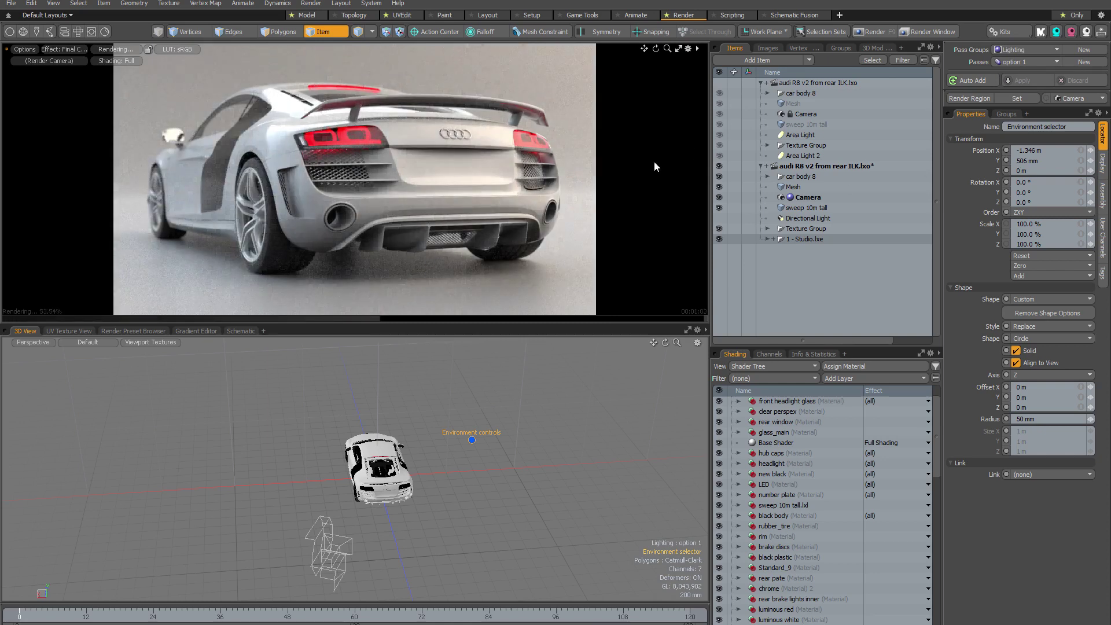
left_click(1023, 62)
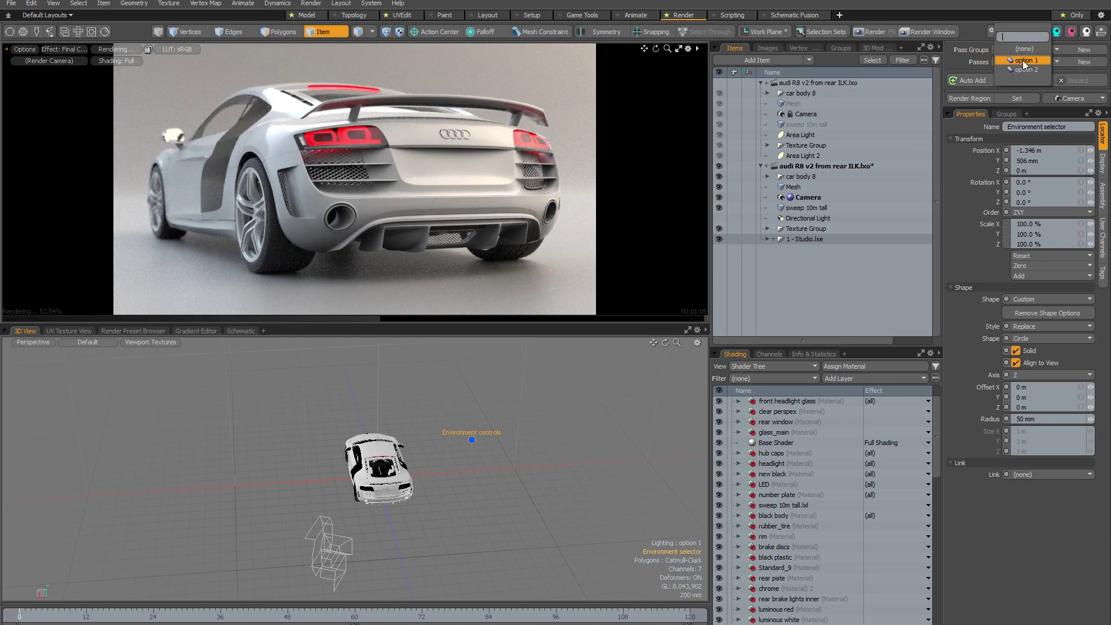
left_click(1022, 69)
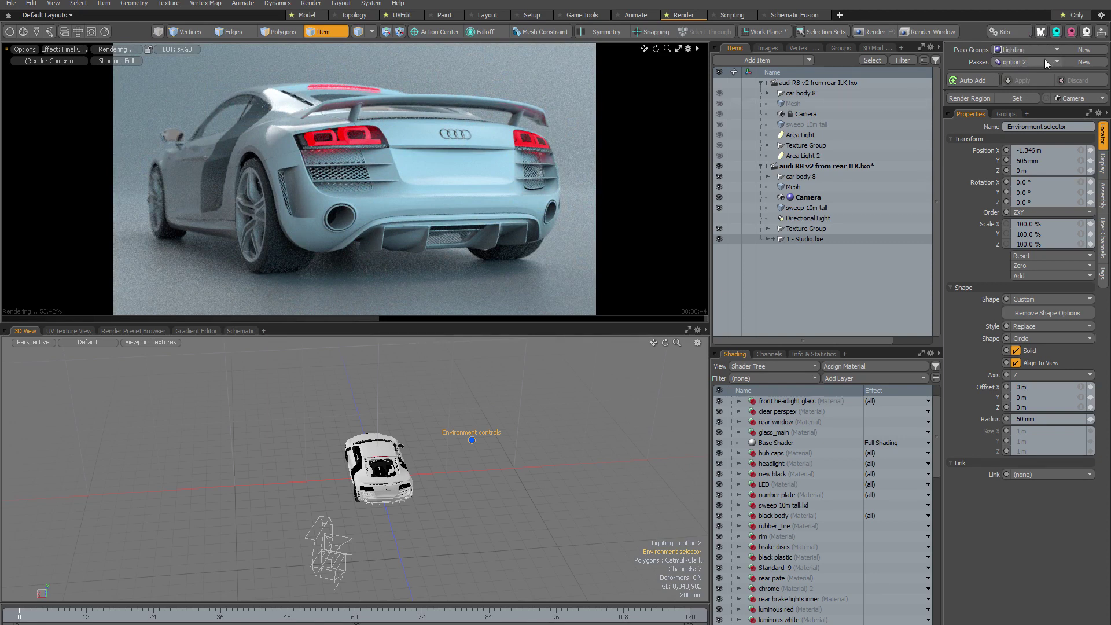
left_click(1018, 61)
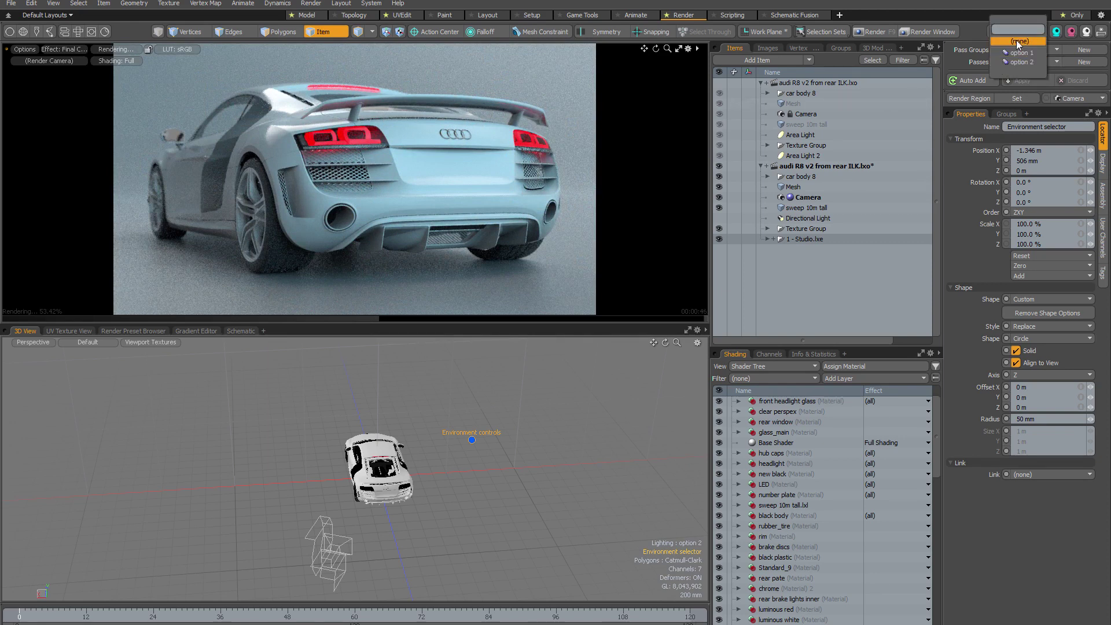
left_click(1016, 40)
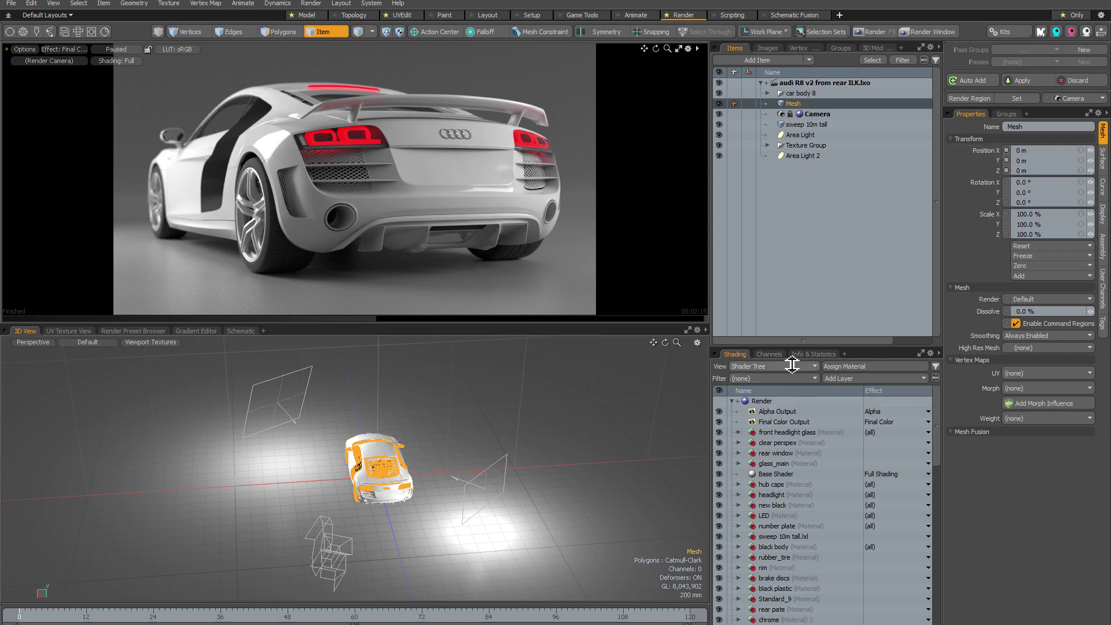
Examine the full channel list of the Area Light behind the car
left_click(773, 354)
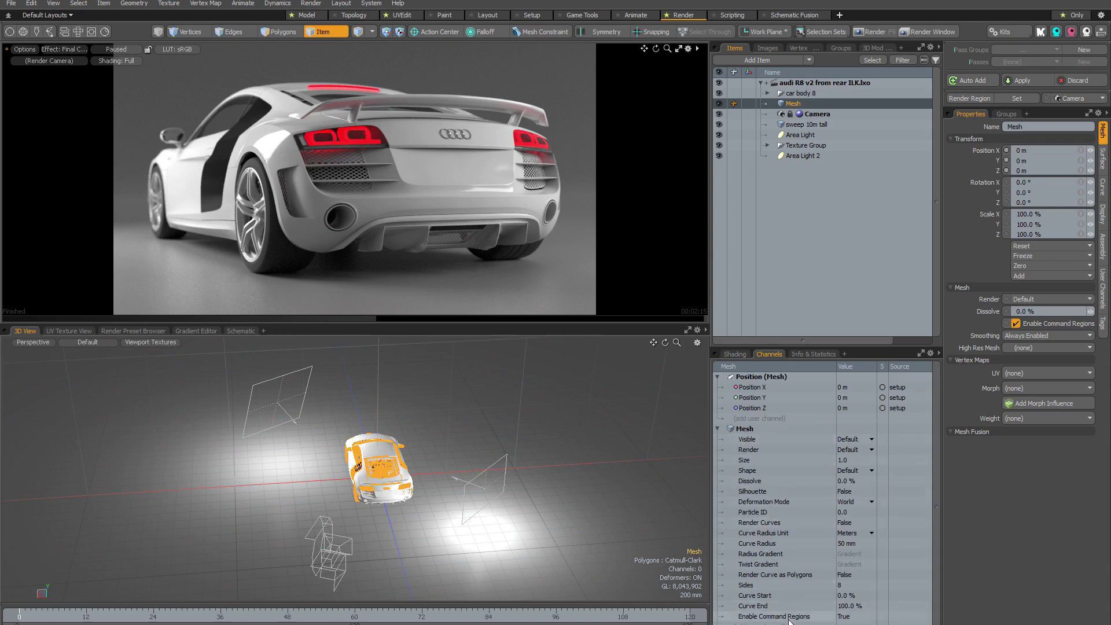
left_click(272, 379)
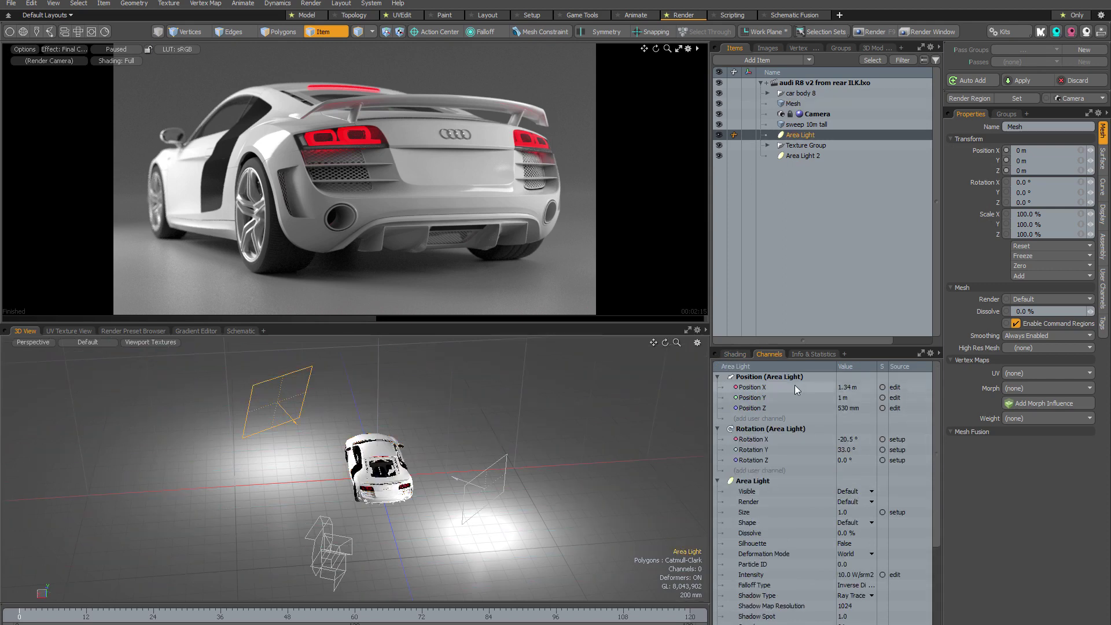
scroll(805, 522, "down", 3)
scroll(805, 522, "up", 3)
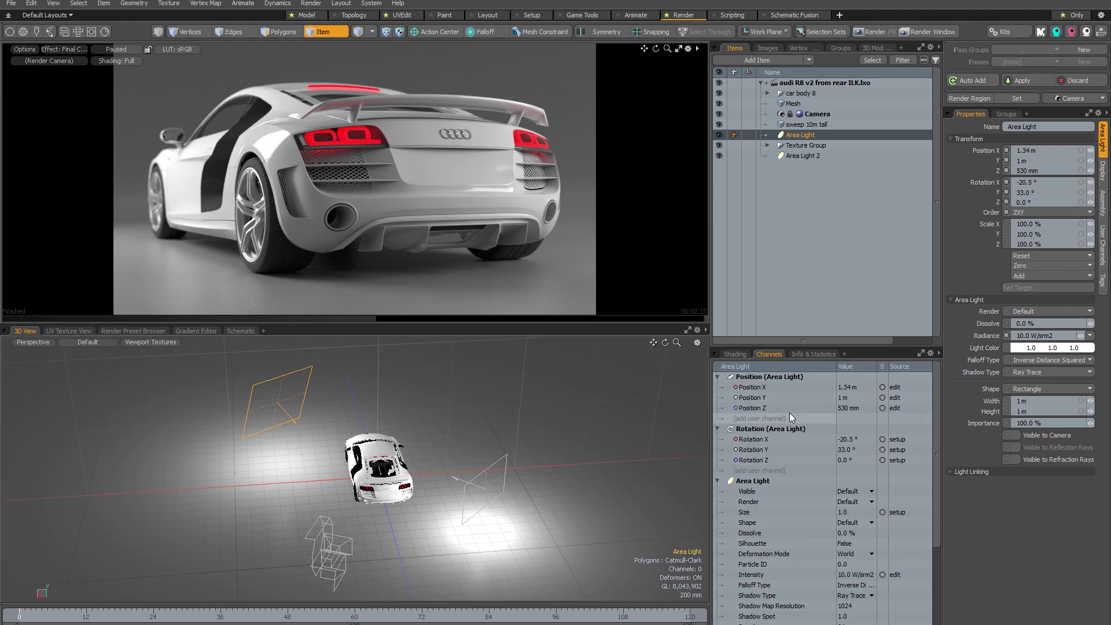
Show the scene's groups and create an empty render pass group named lighting
left_click(843, 49)
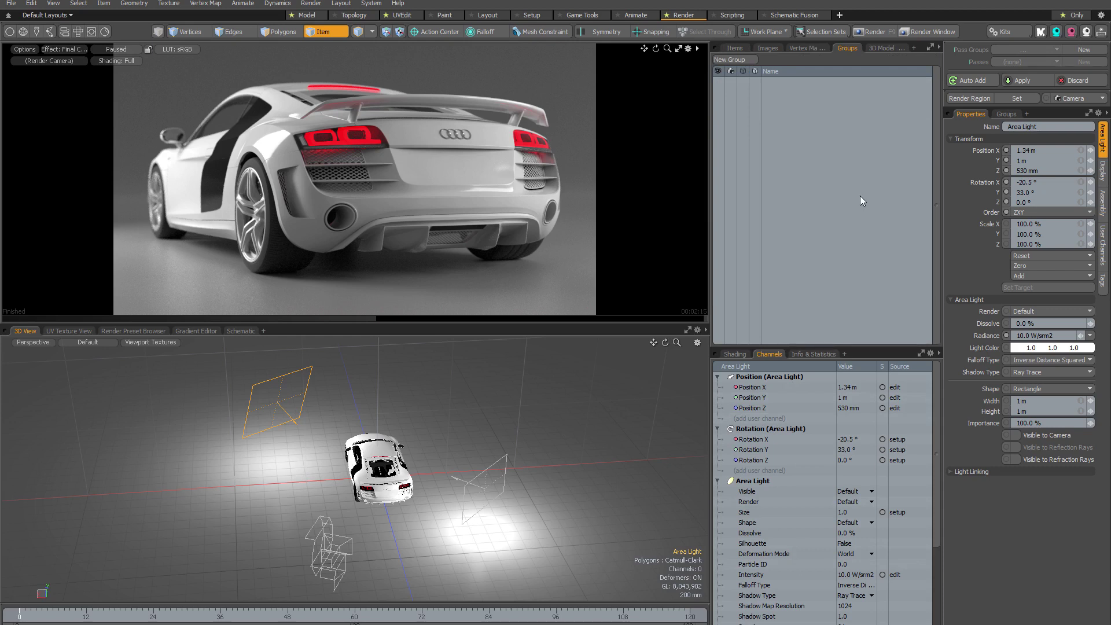
left_click(1077, 50)
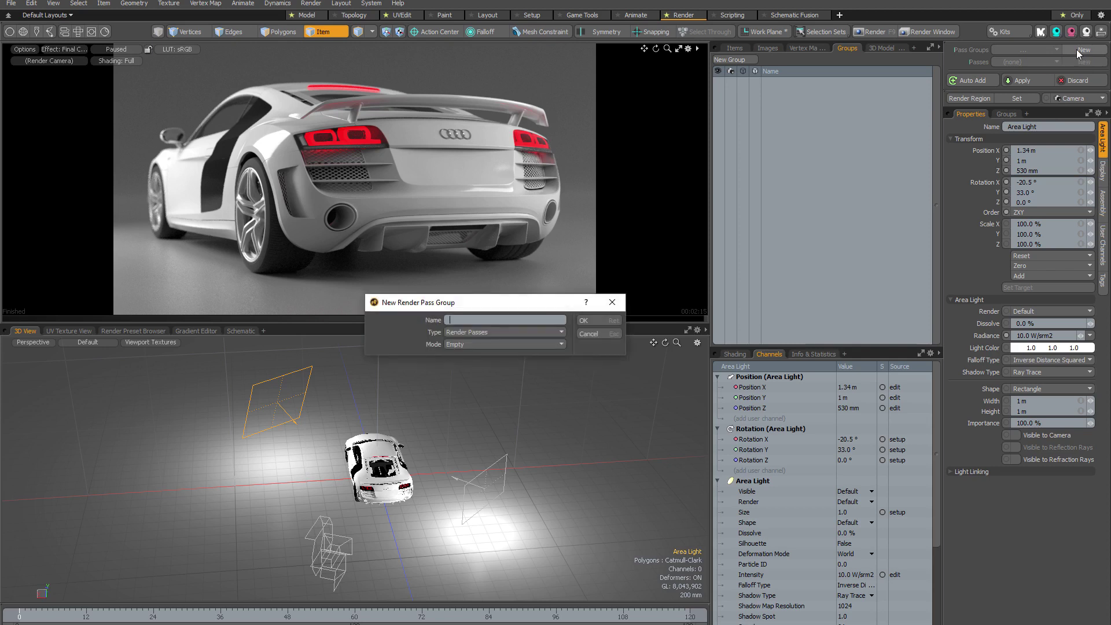
type("lighting")
key("Return")
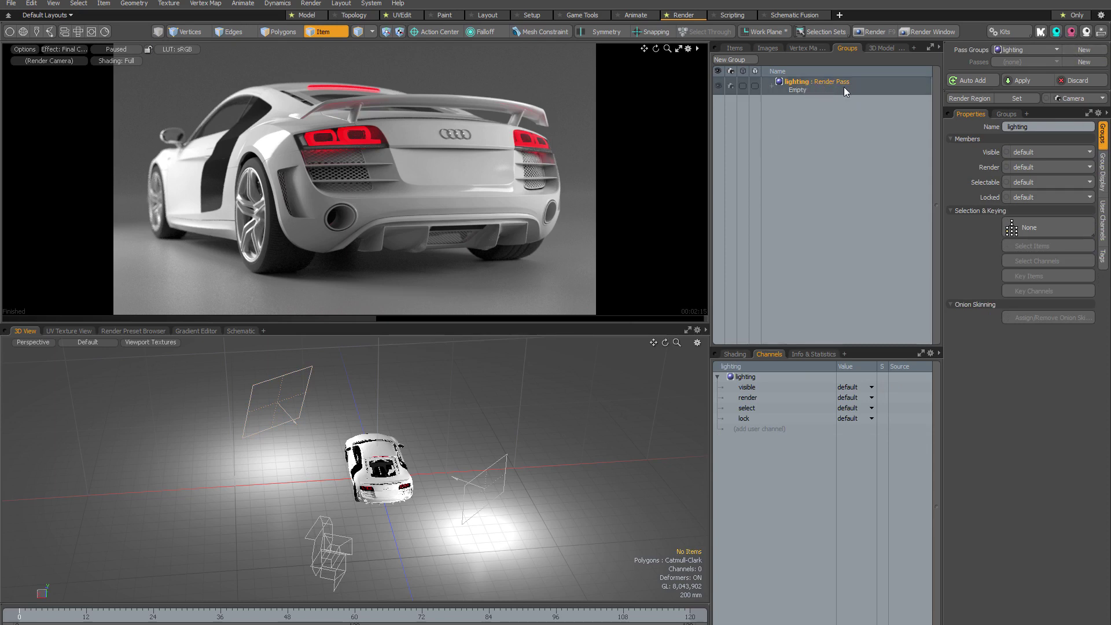
Add a pass named option 1 to the lighting group and expand the group's contents
left_click(1079, 60)
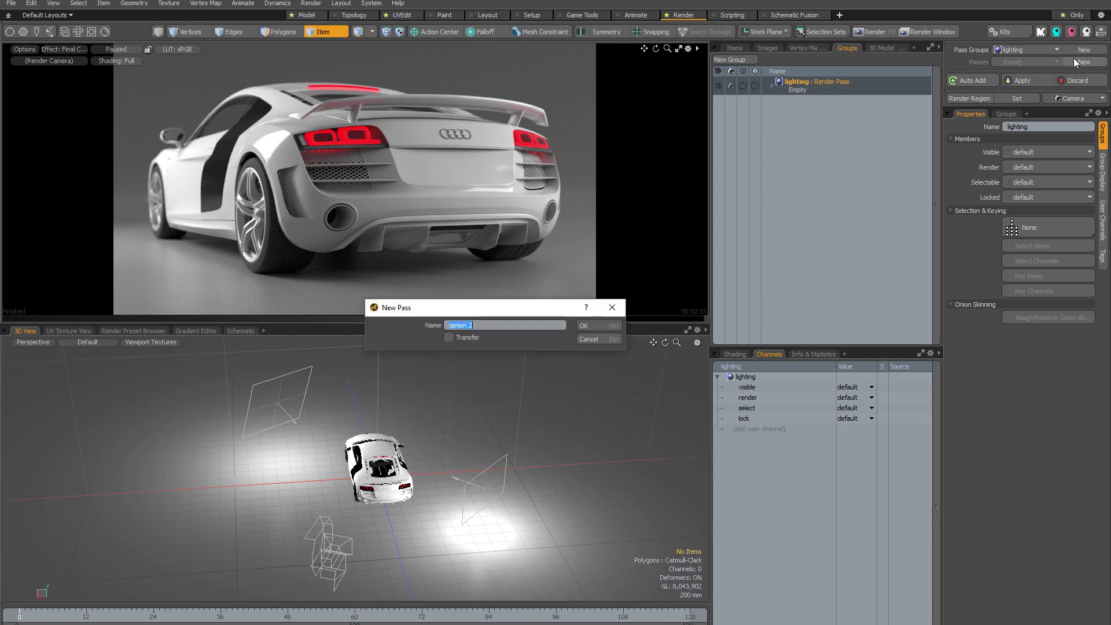
left_click_drag(468, 325, 479, 325)
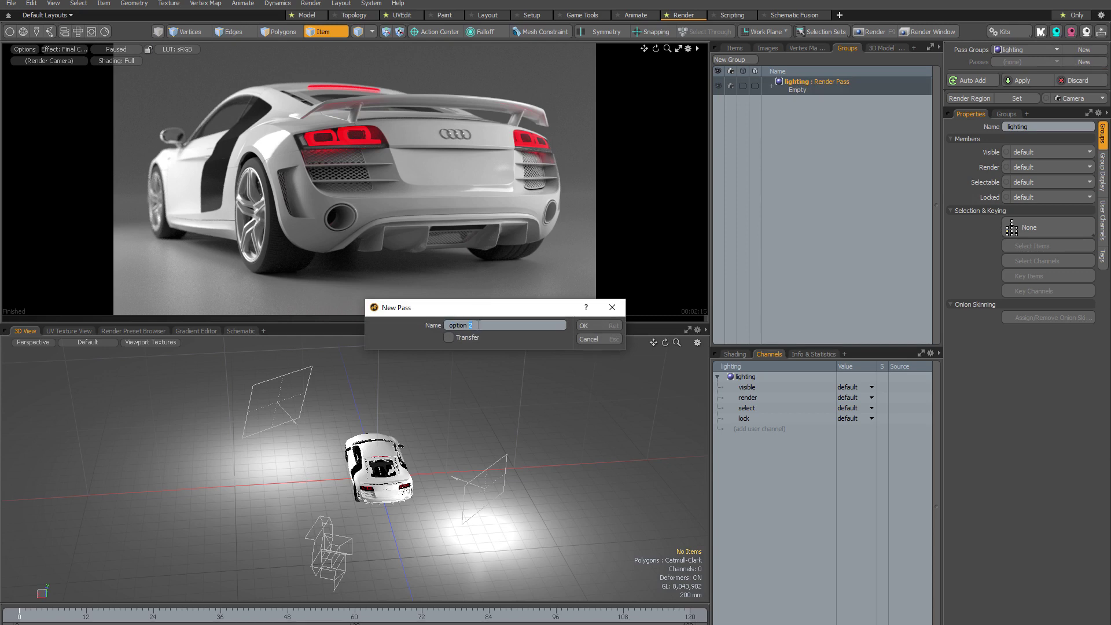
left_click(589, 325)
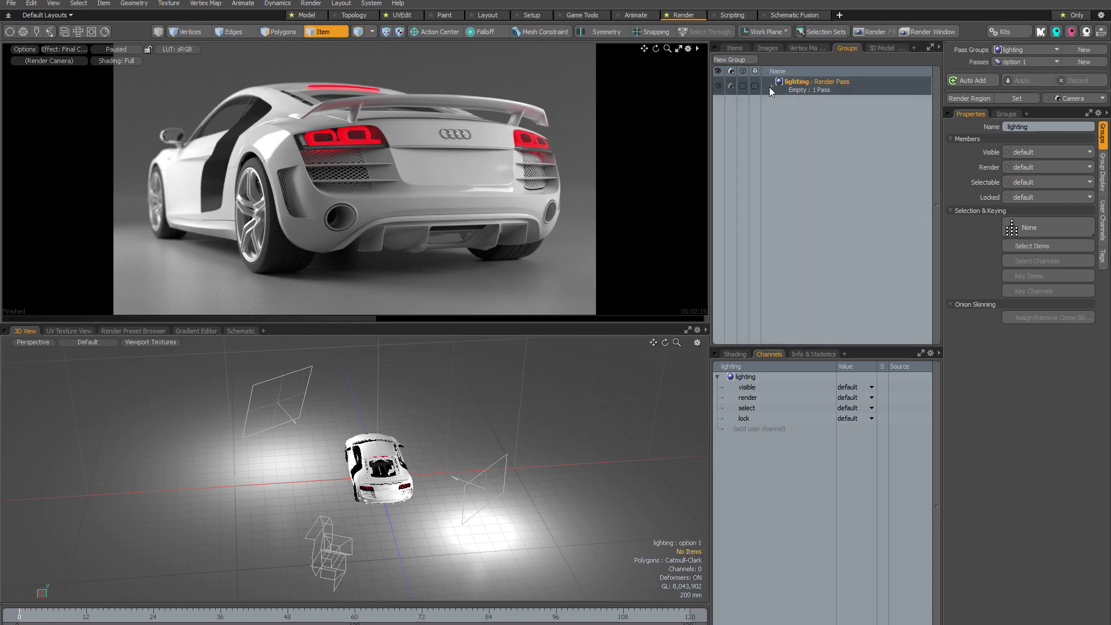
left_click(771, 87)
left_click(779, 100)
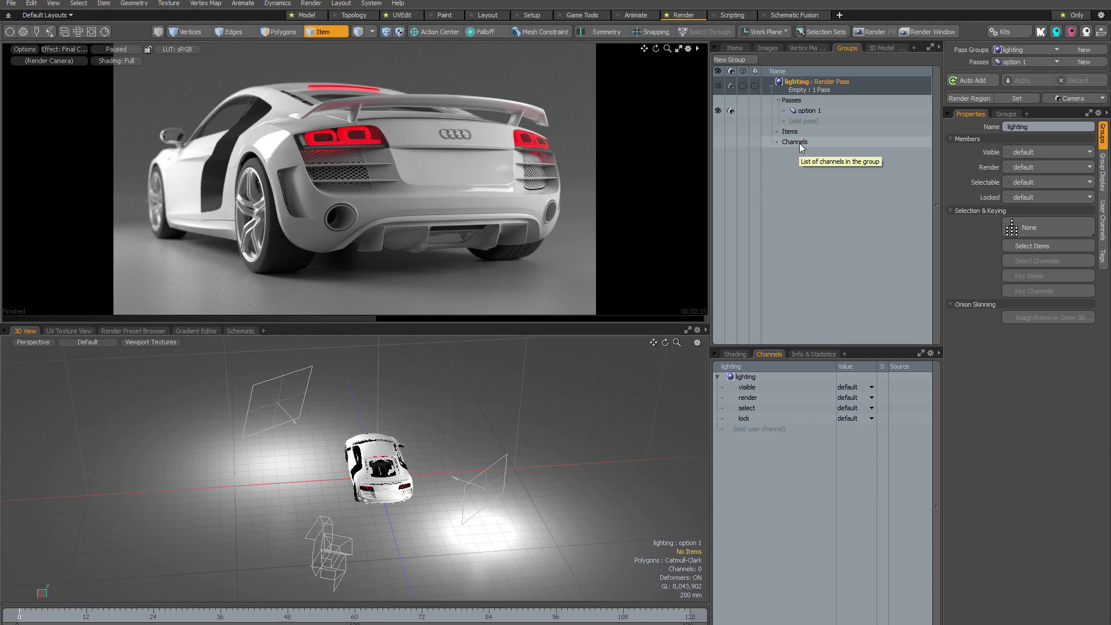
Add the Area Light's Position X, Y and Z channels to the lighting pass group
left_click(446, 395)
left_click(289, 372)
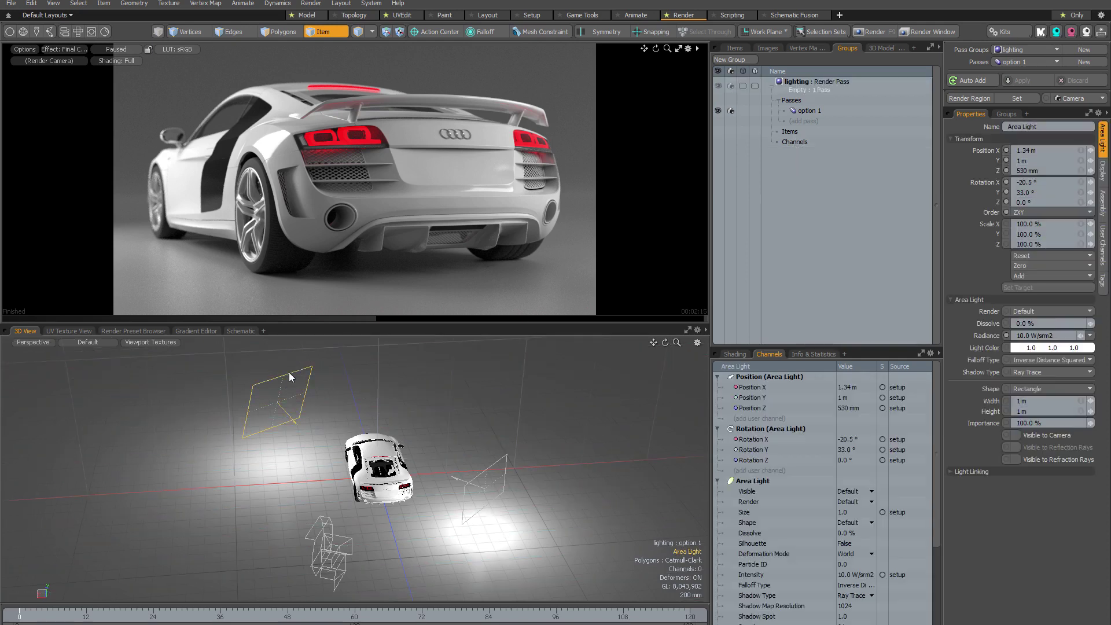
left_click(972, 148)
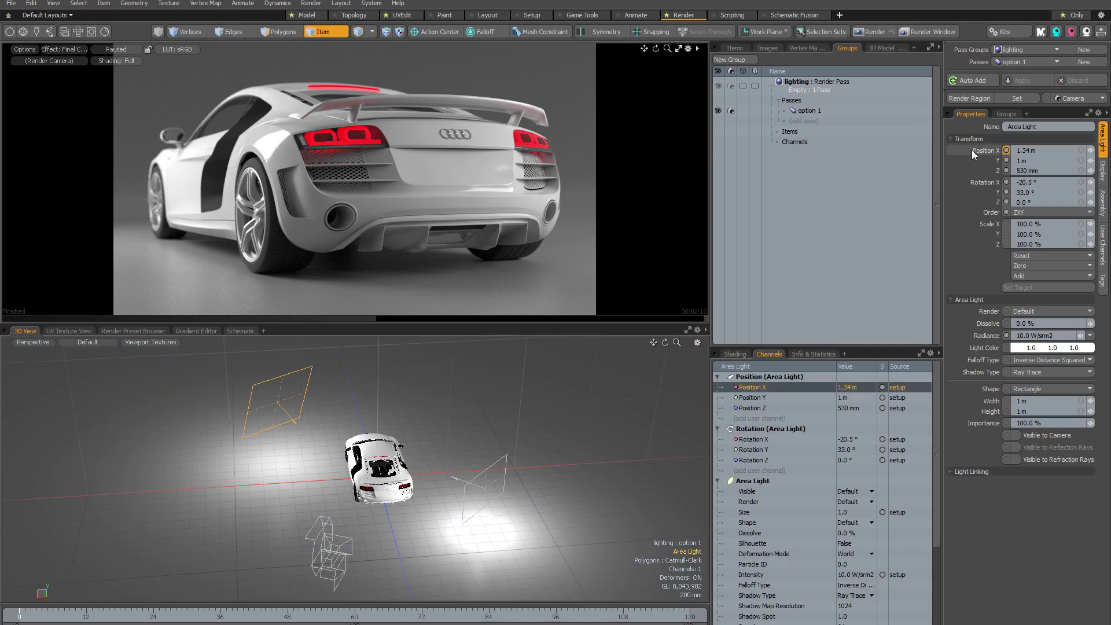
left_click(978, 171, "shift")
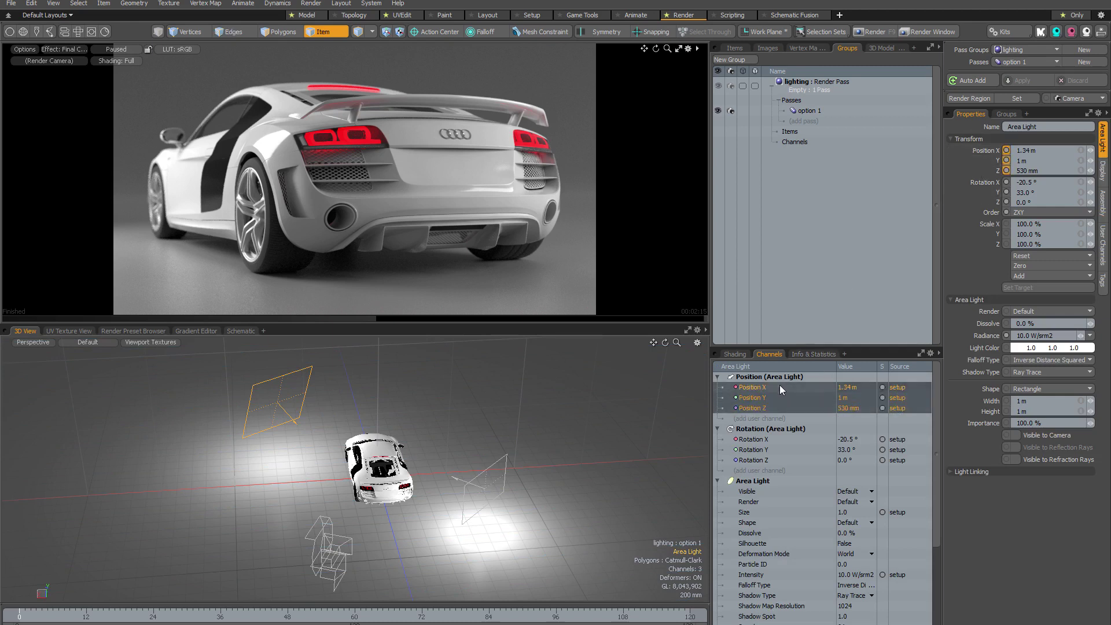
left_click_drag(779, 386, 810, 145)
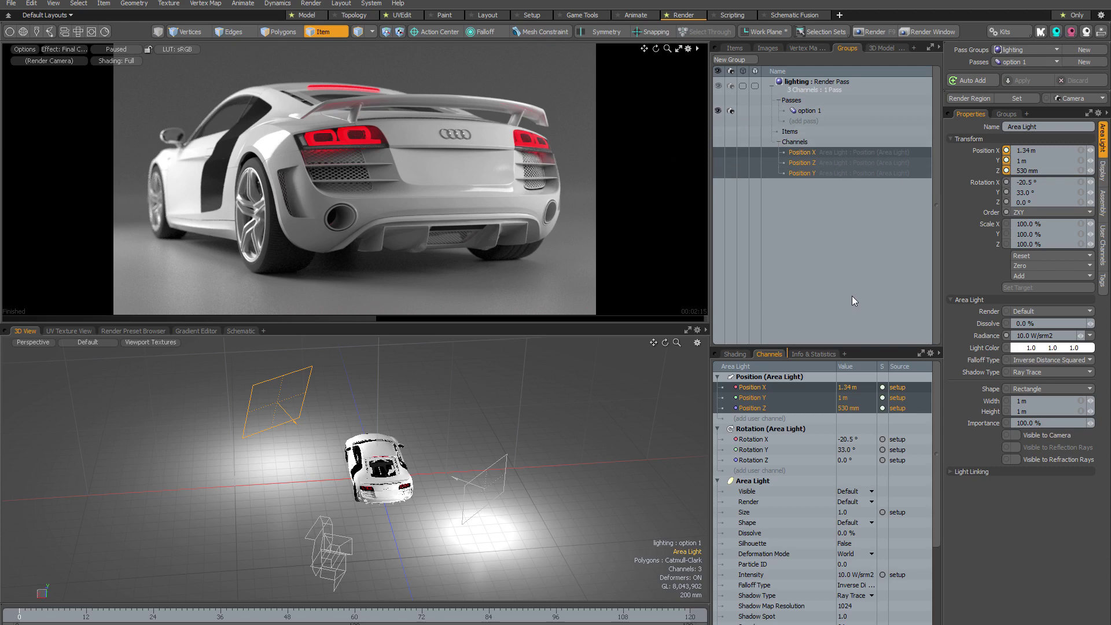
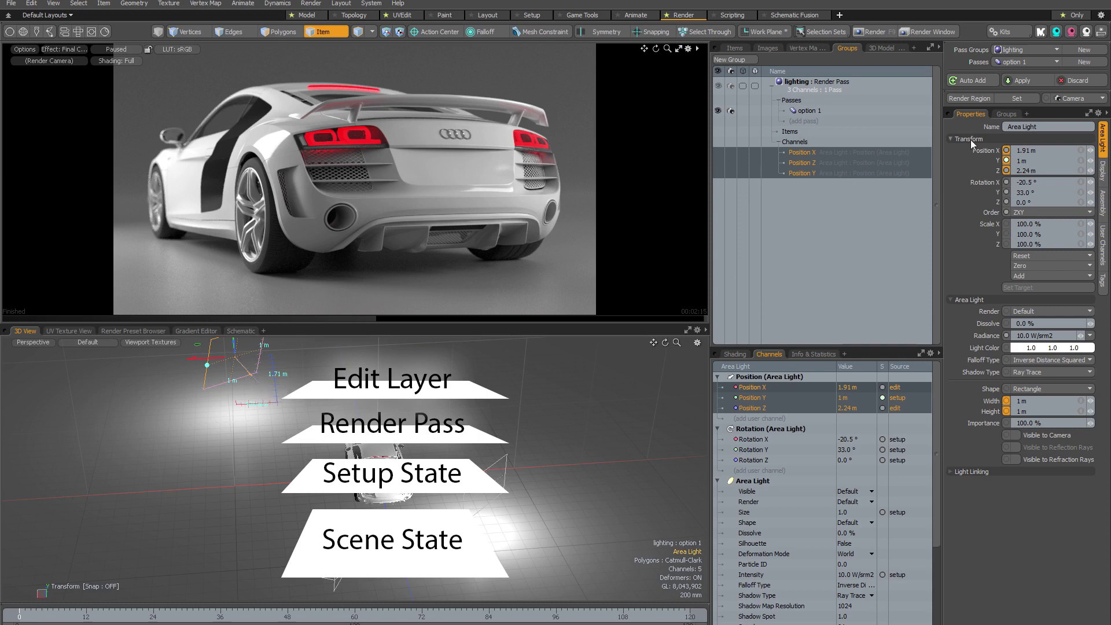
Discard the pending edits, then move the Area Light to about X 2.29 m, Z 2.2 m and apply it to pass option 1
left_click(1077, 80)
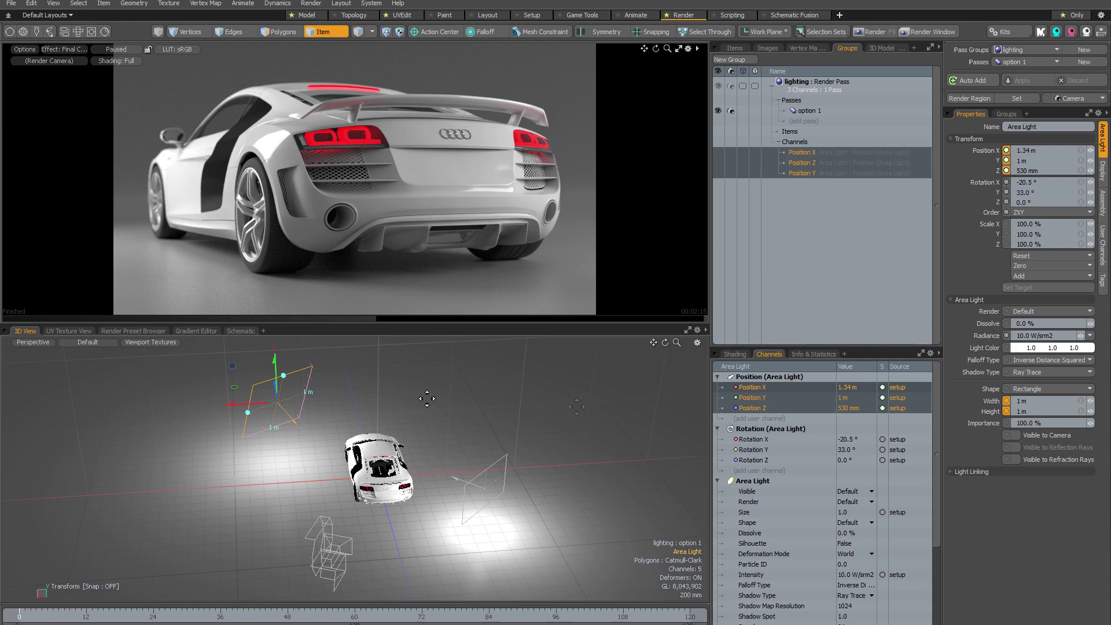
left_click_drag(234, 387, 168, 347)
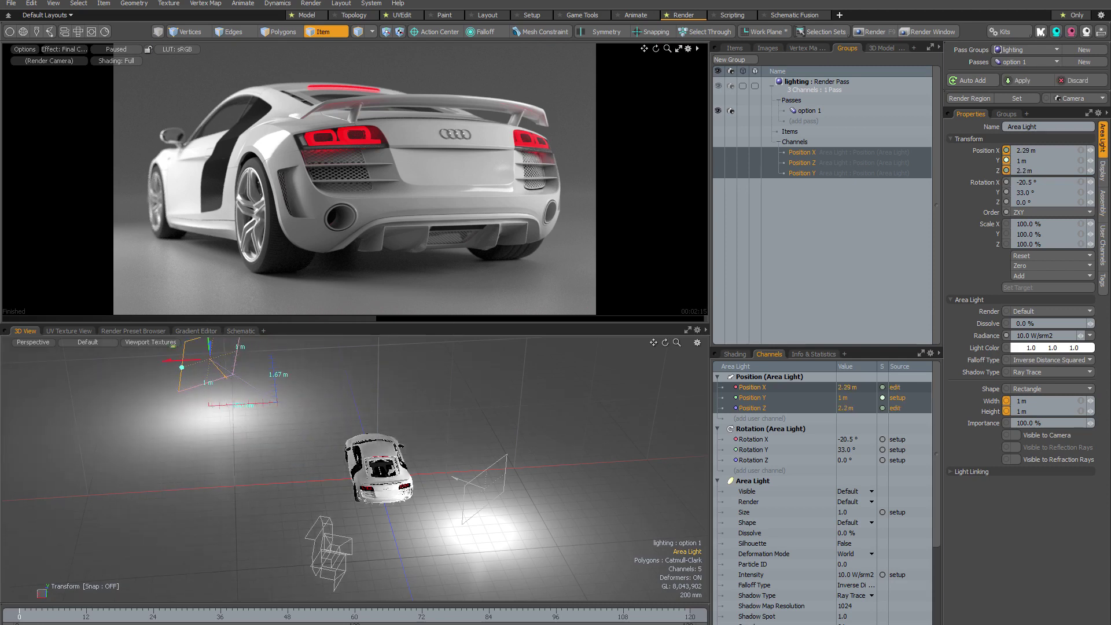
left_click(1029, 79)
Compare the Area Light's placement by switching between no pass and option 1, ending with no pass active
left_click(1017, 63)
left_click(1017, 51)
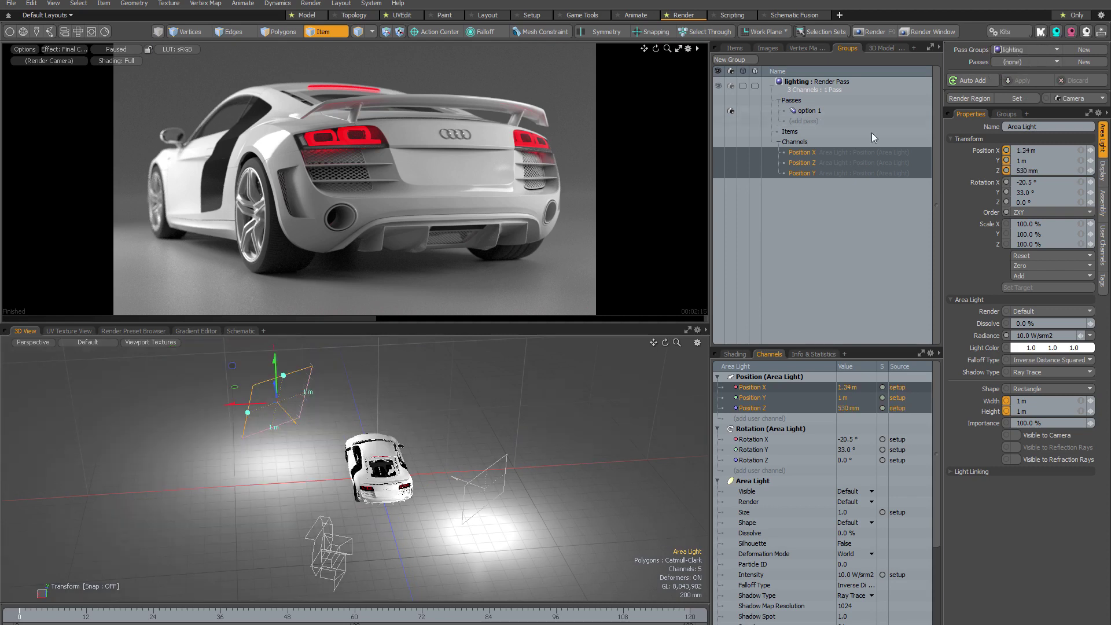
left_click(1013, 60)
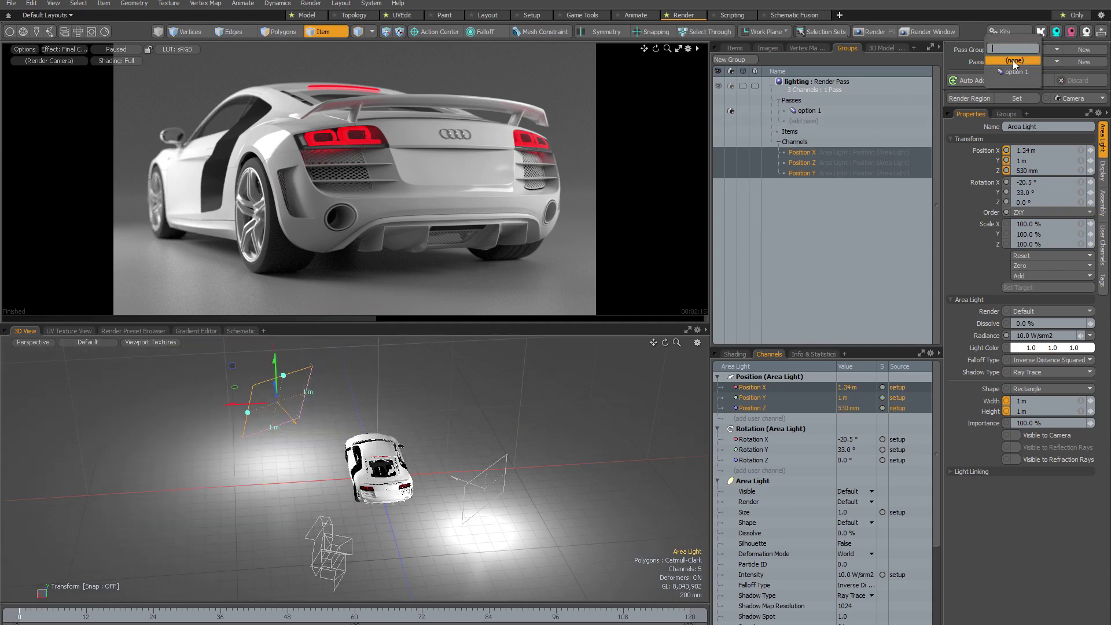
left_click(1014, 69)
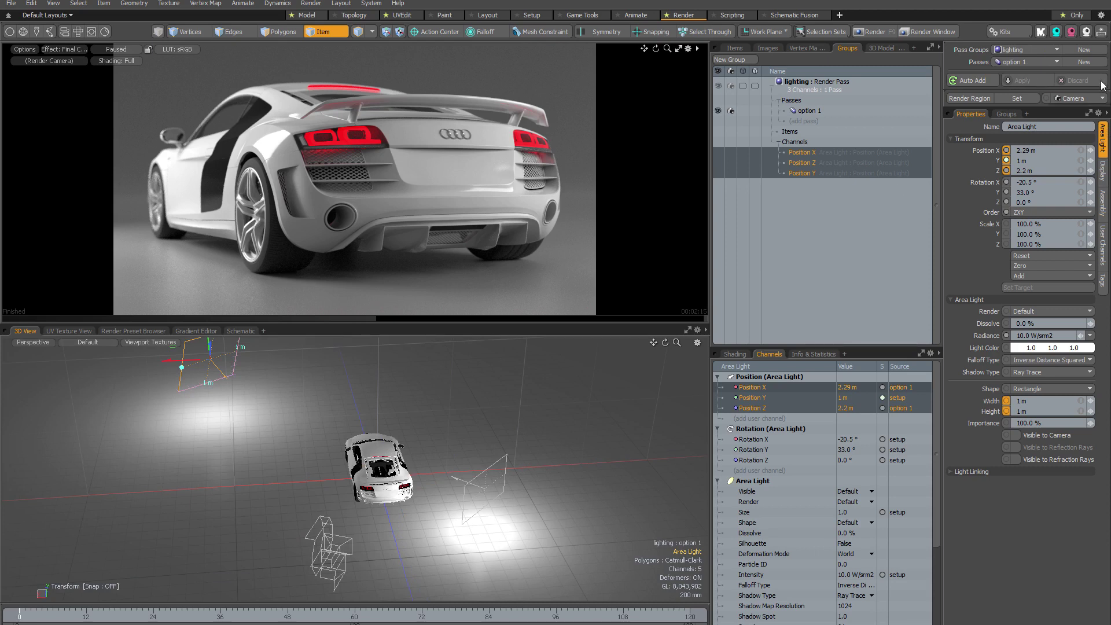
left_click(1037, 60)
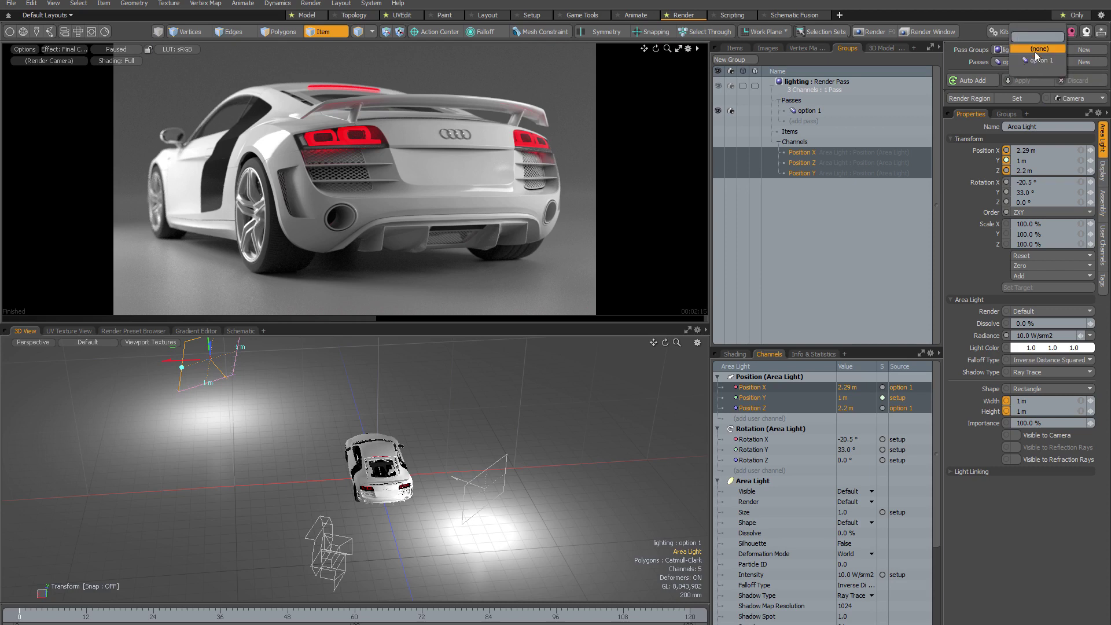
left_click(1034, 51)
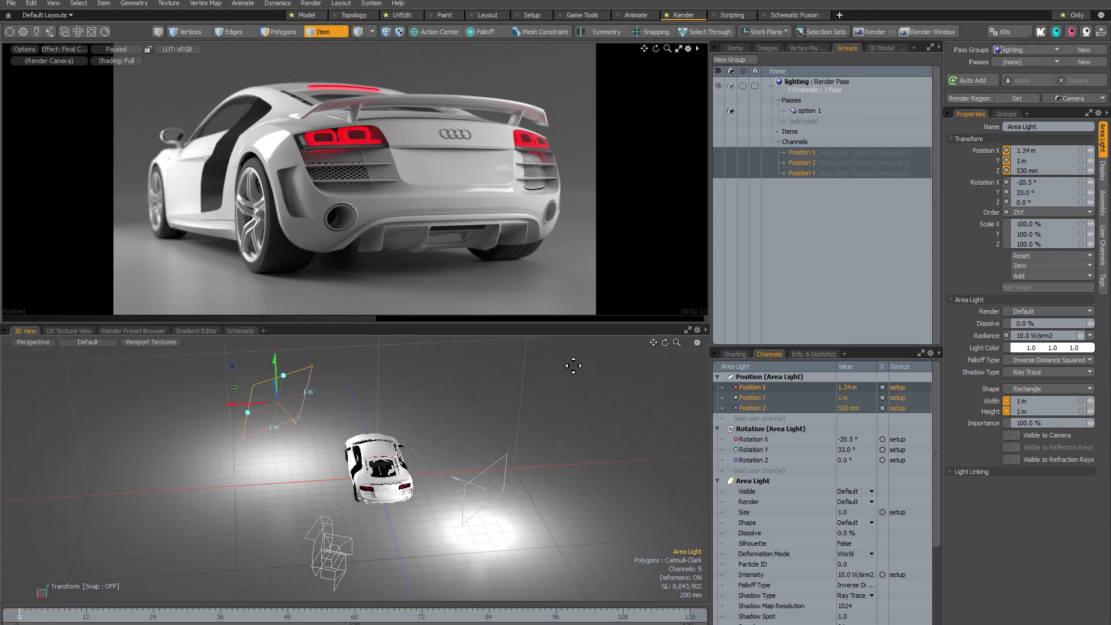
Try moving the Area Light to about X -1.59 m, Z -2.52 m with no pass active, and discard the edit
left_click_drag(236, 392, 484, 481)
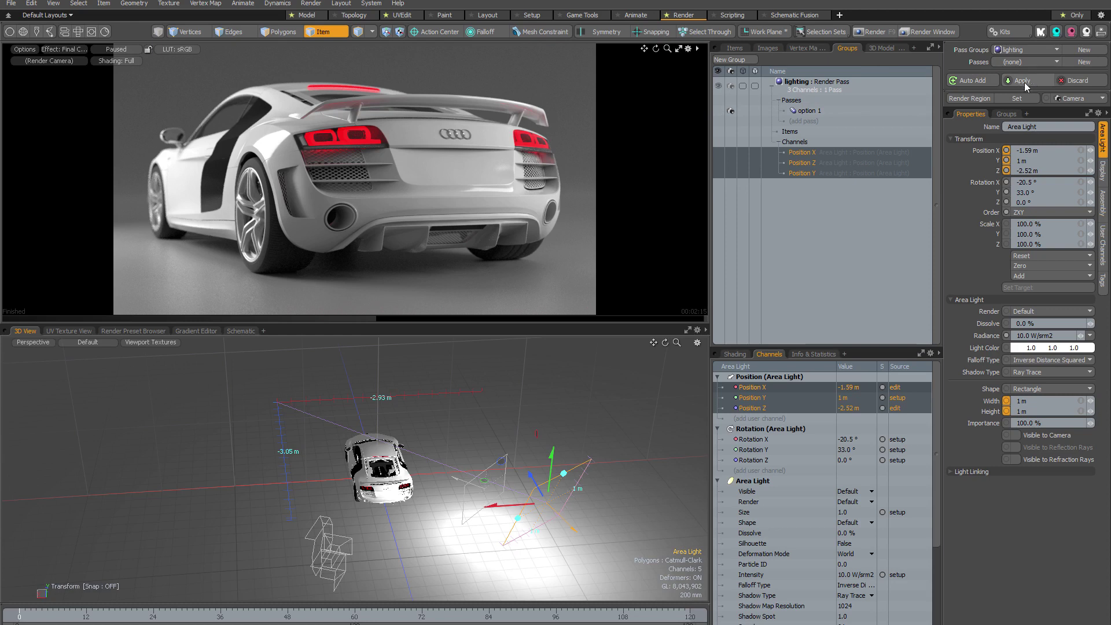
left_click(1078, 82)
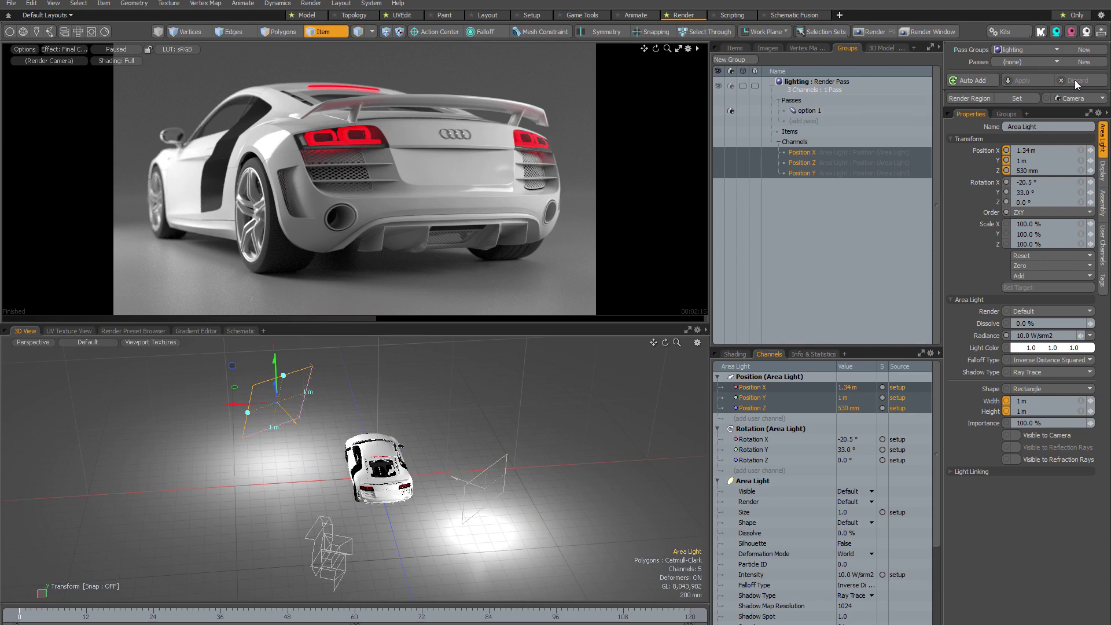
With no pass active, move the Area Light to about X 2.58 m, Z -240 mm and apply it, then activate option 1
left_click_drag(235, 387, 144, 414)
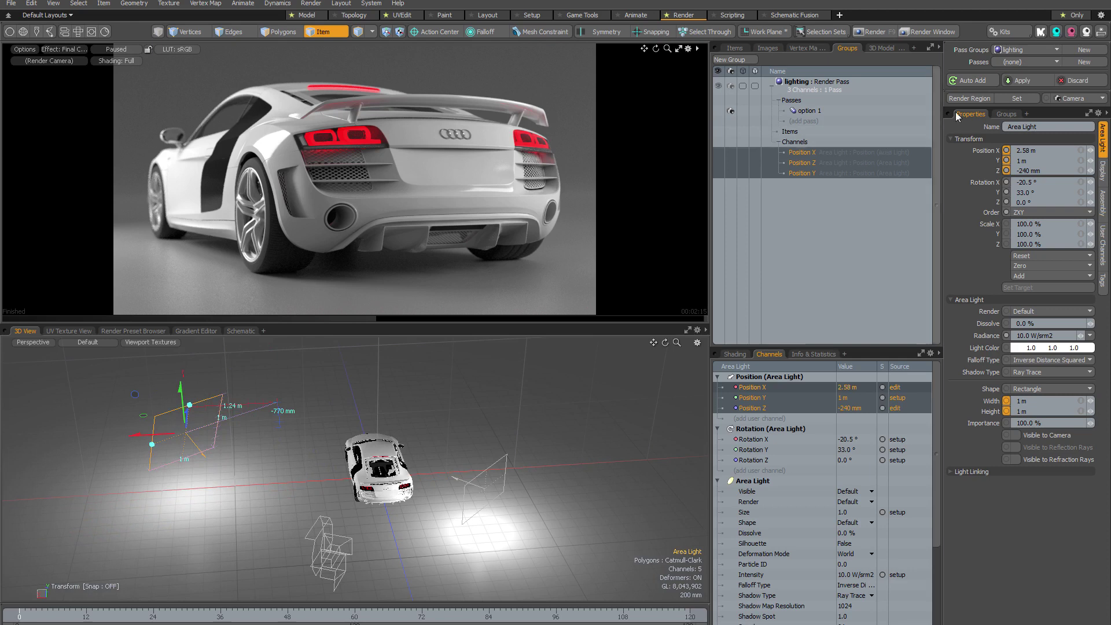
left_click(1032, 80)
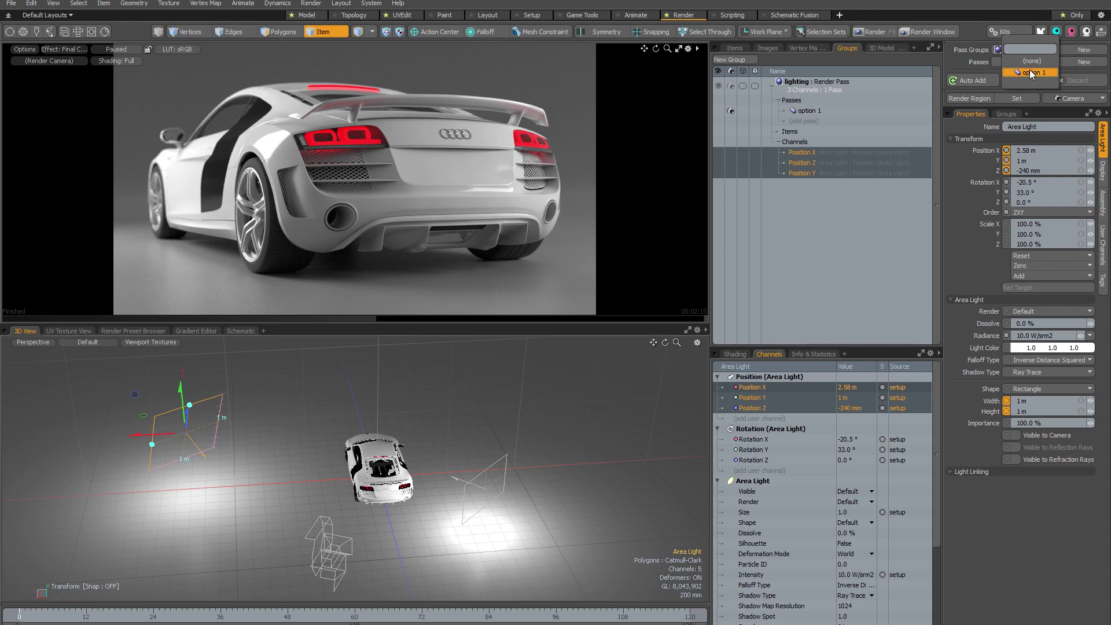
left_click(1030, 71)
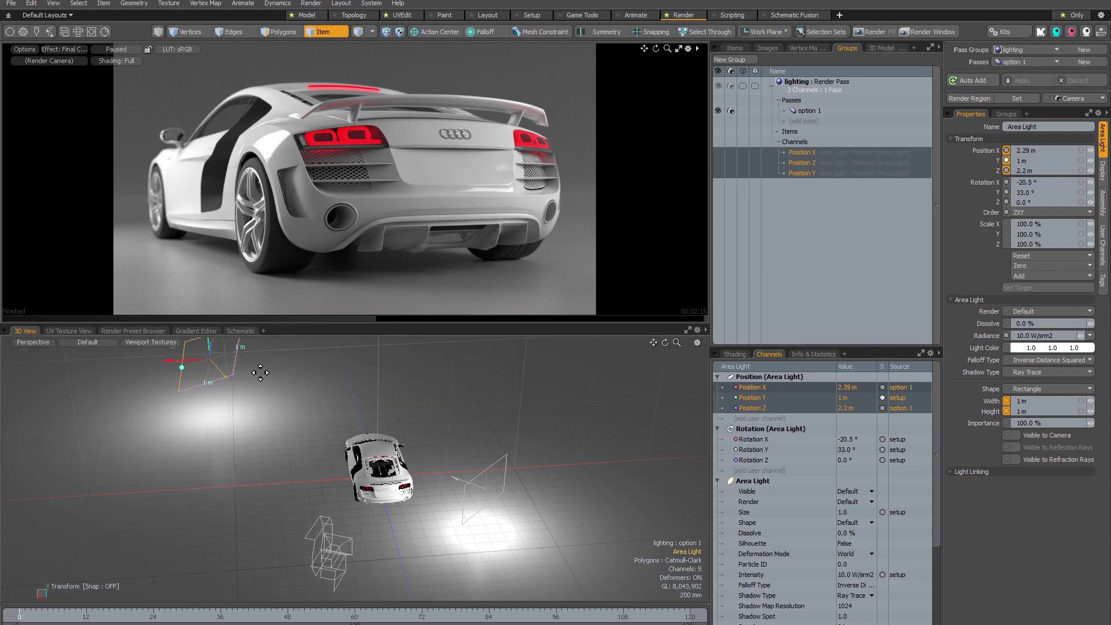
Compare the Area Light's position with no pass active and with option 1, ending on option 1
left_click(1037, 53)
left_click(1033, 61)
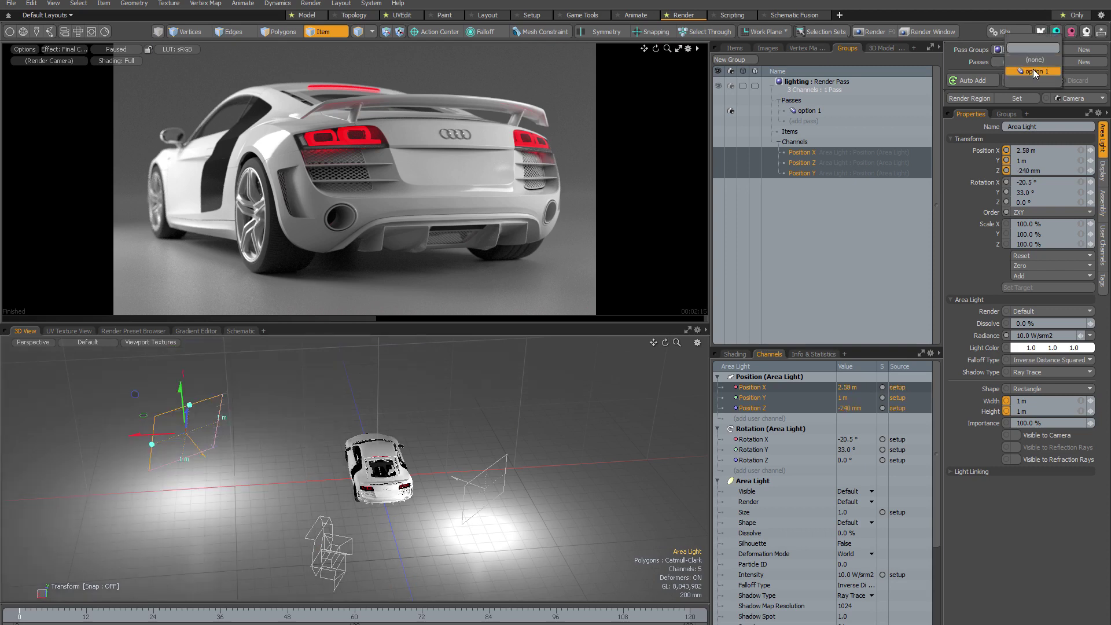
left_click(1032, 68)
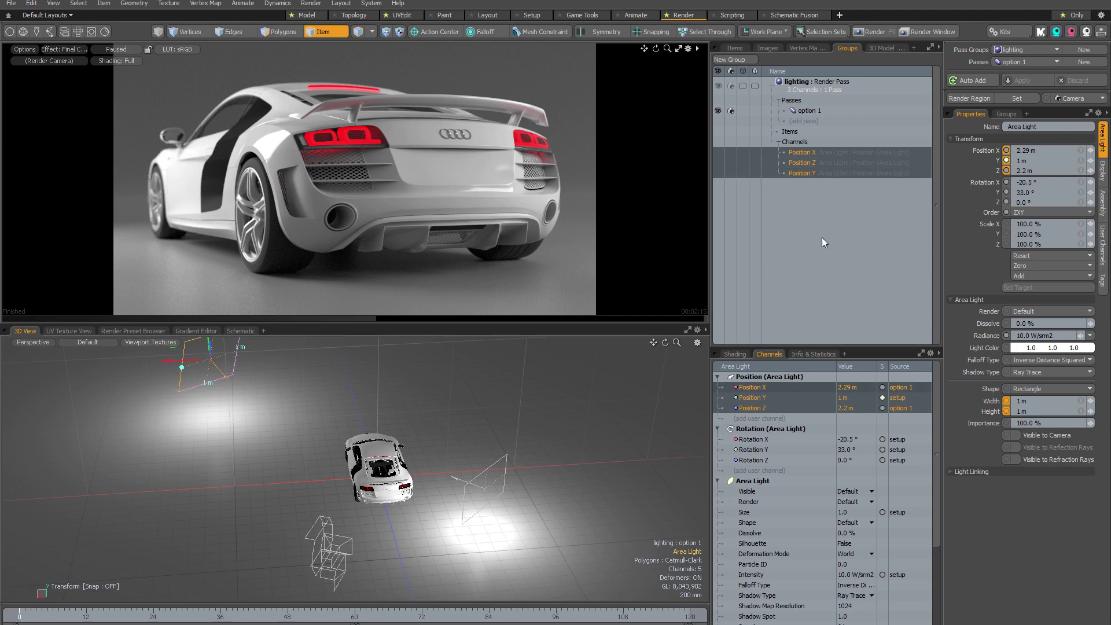
Try rotating the Area Light to about -41.5° in Z under option 1, apply it, and deactivate the pass
key("e")
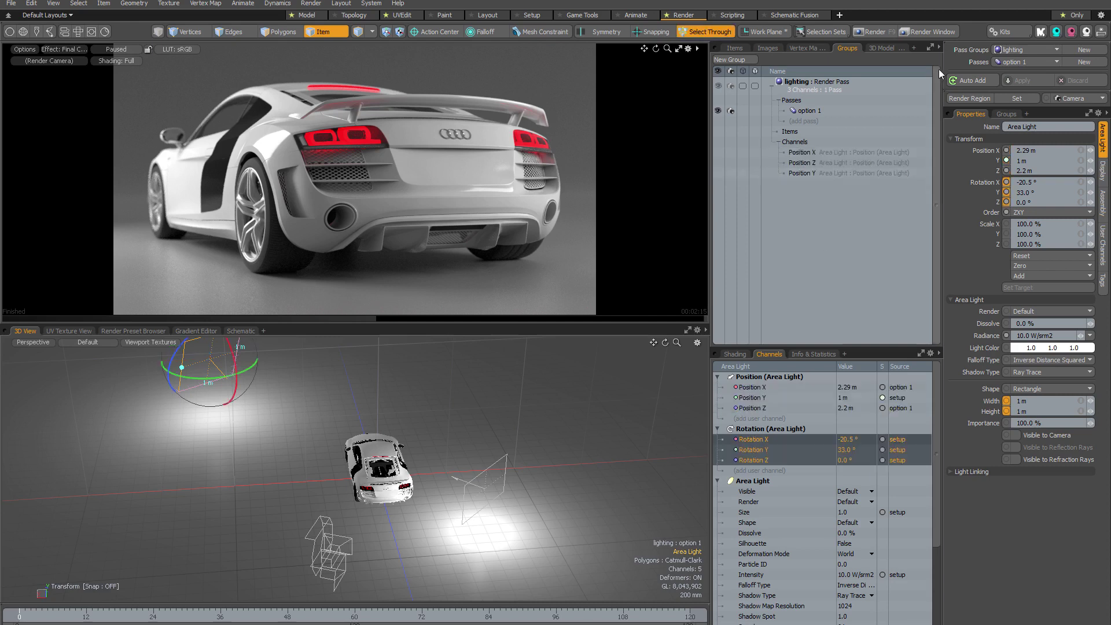
left_click(1017, 62)
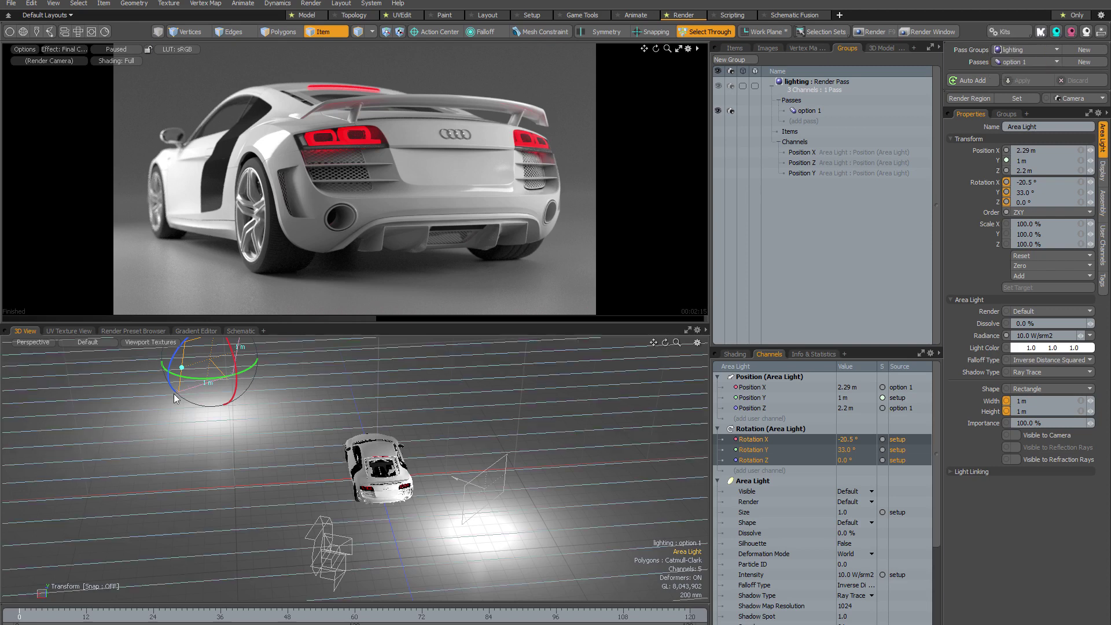
left_click_drag(172, 358, 179, 345)
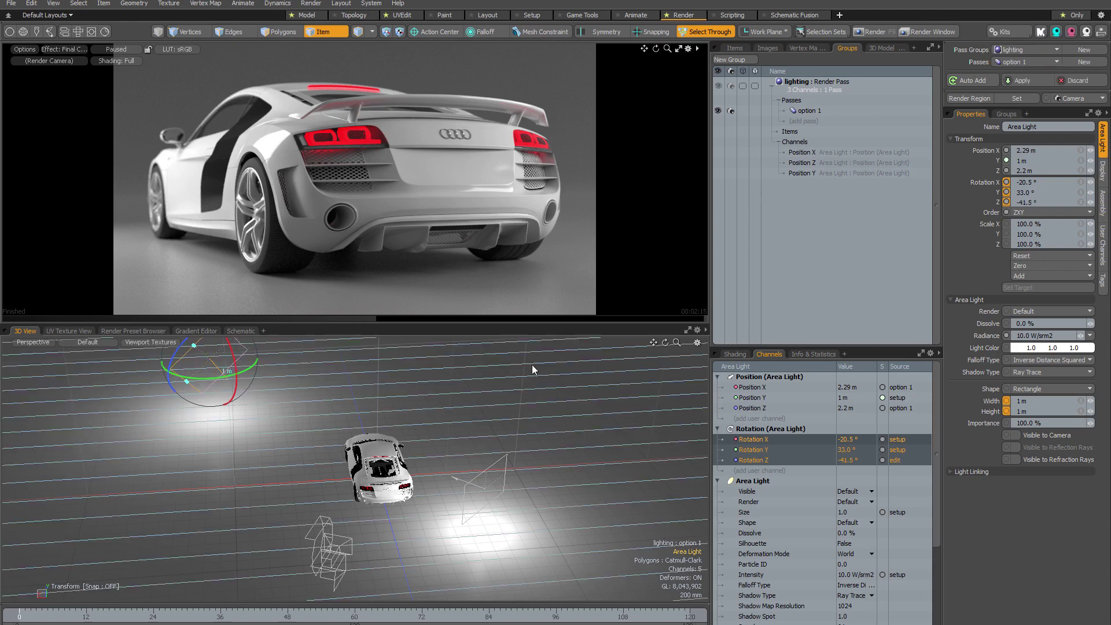
left_click(1025, 81)
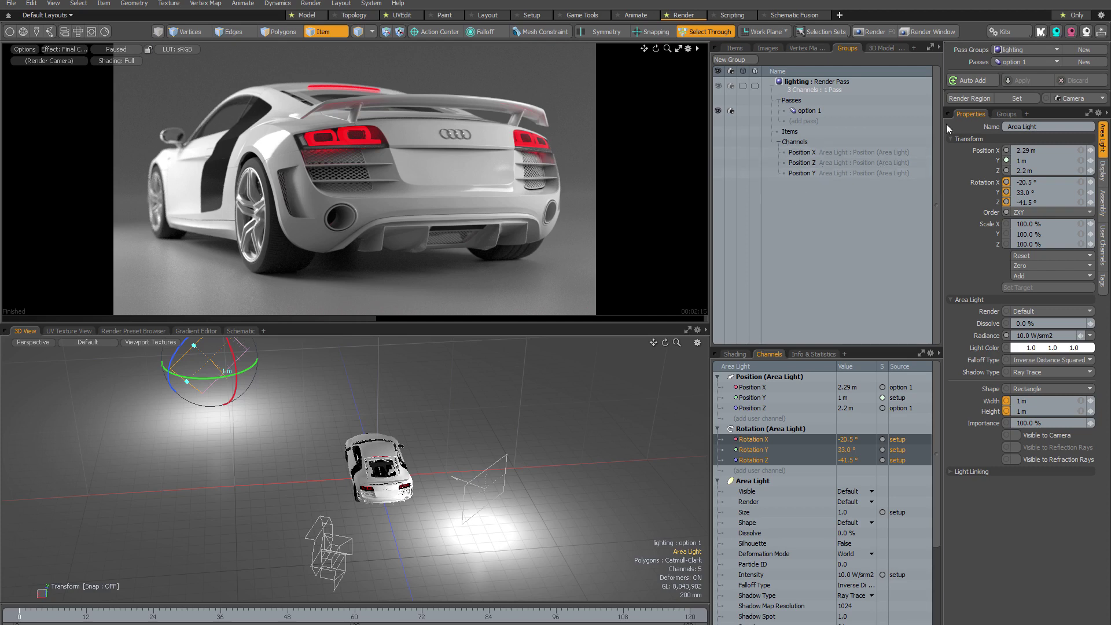
left_click(1017, 61)
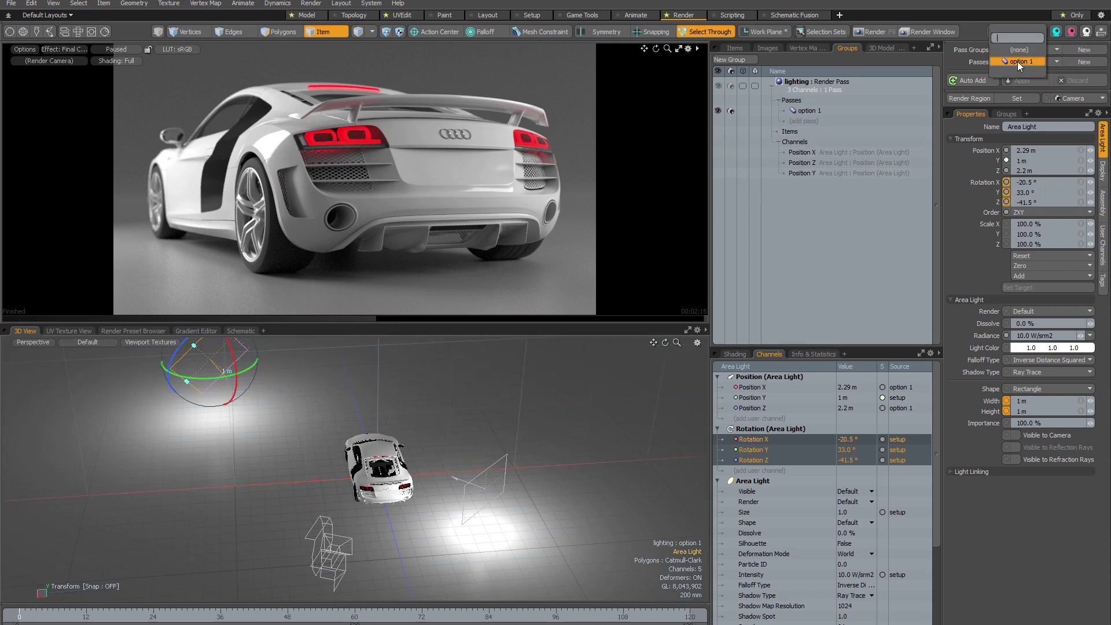
left_click(1019, 51)
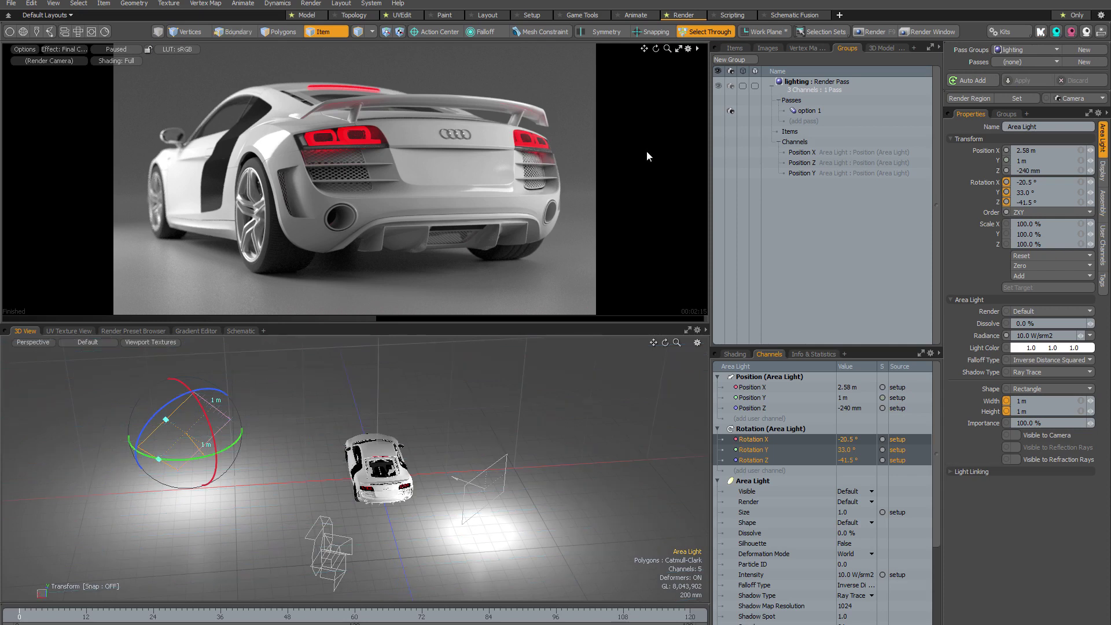
Undo the Area Light rotation test and make option 1 the active pass again
key("ctrl+z")
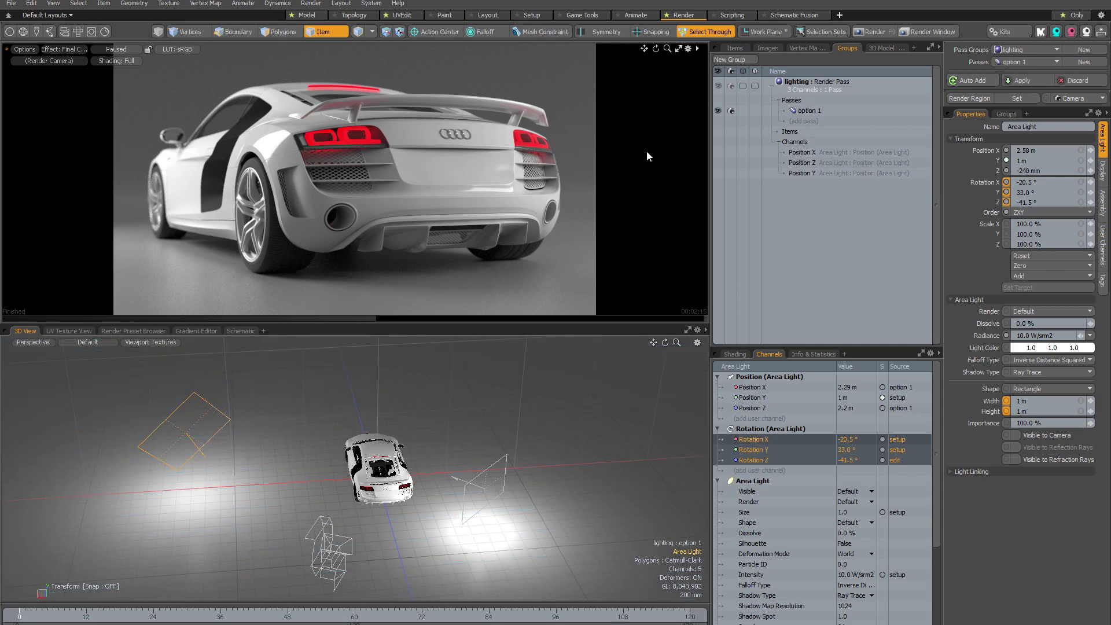
key("ctrl+z")
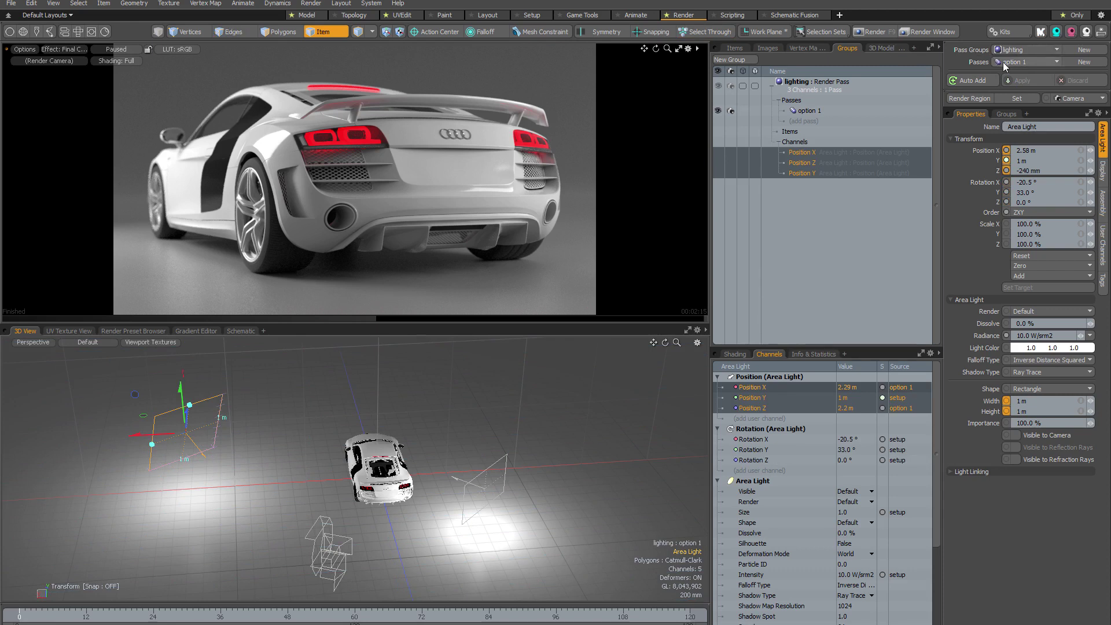
left_click(1018, 62)
left_click(1009, 63)
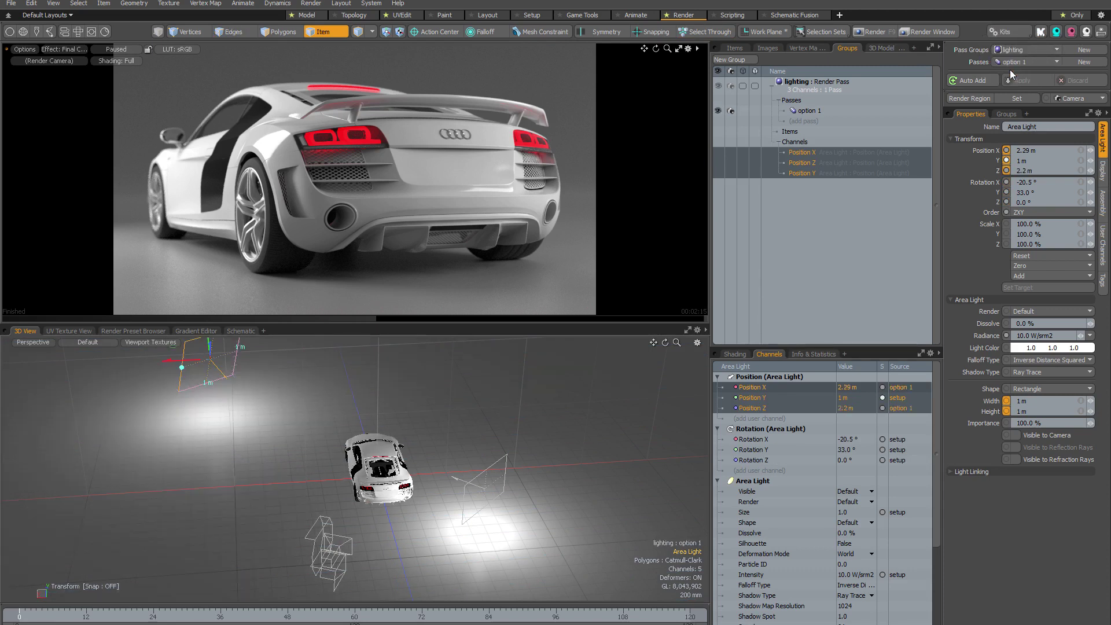
Add the Area Light's Rotation X, Y and Z channels to the lighting pass group's channels
left_click(757, 440)
left_click(759, 460, "shift")
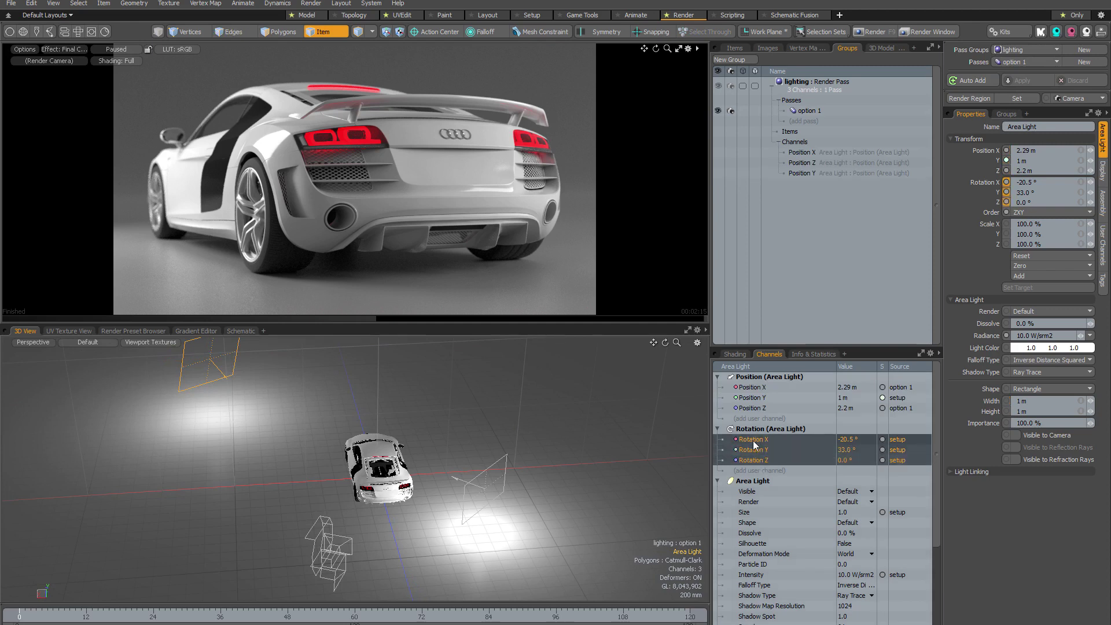
left_click_drag(755, 445, 800, 149)
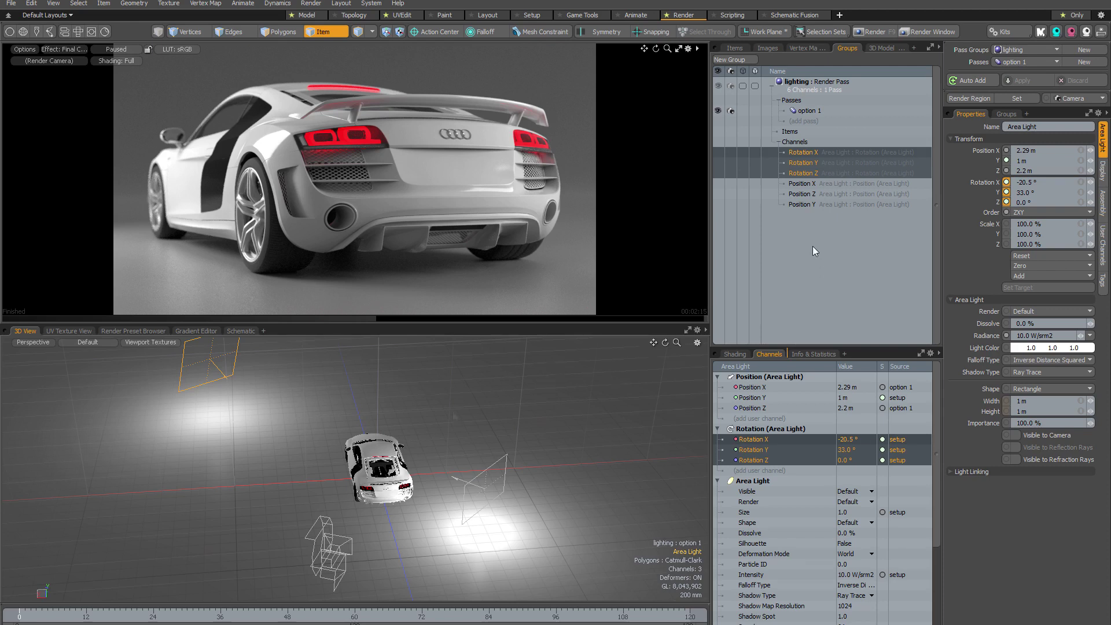
Rotate the Area Light to about -34.5° in Z and apply the change to option 1
key("e")
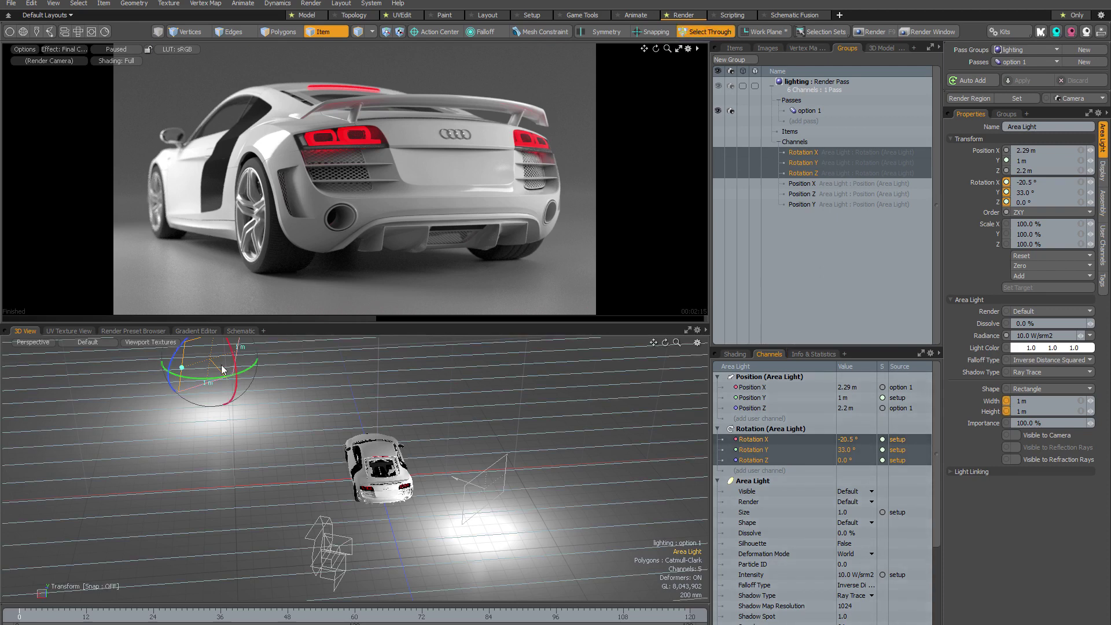
left_click_drag(172, 354, 180, 340)
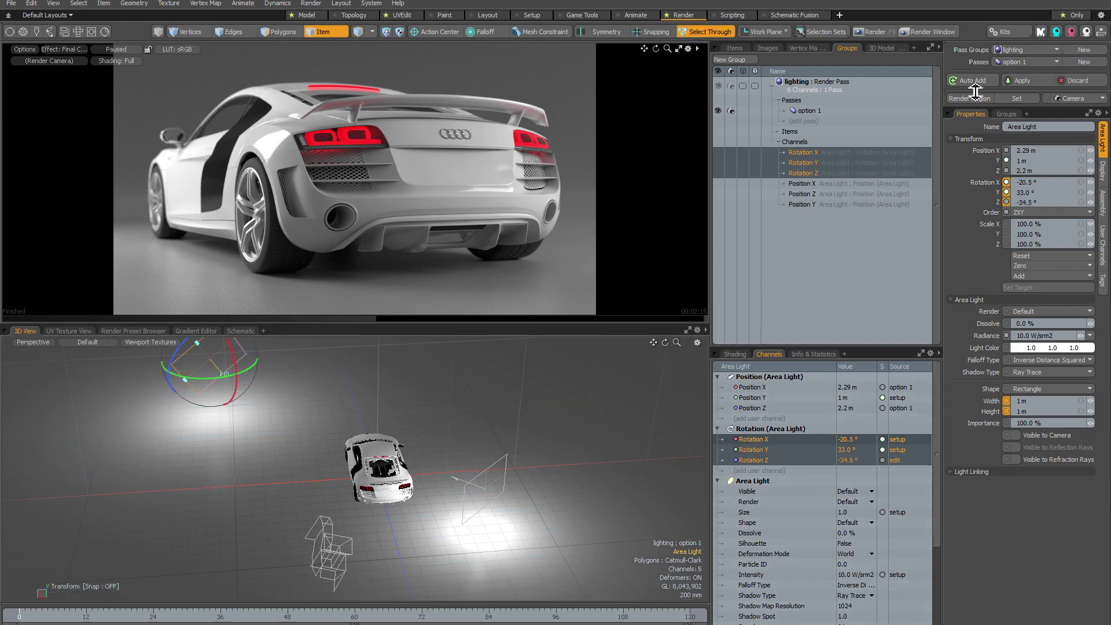
left_click(1030, 78)
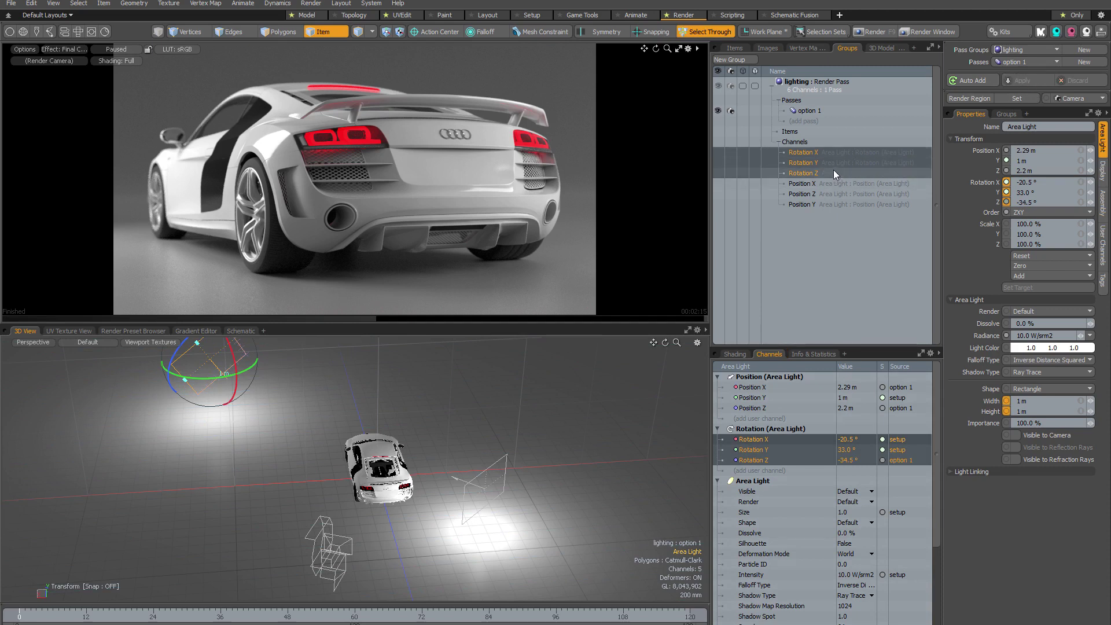
Compare the Area Light's position and rotation by switching repeatedly between no pass and option 1, ending on option 1
left_click(1016, 60)
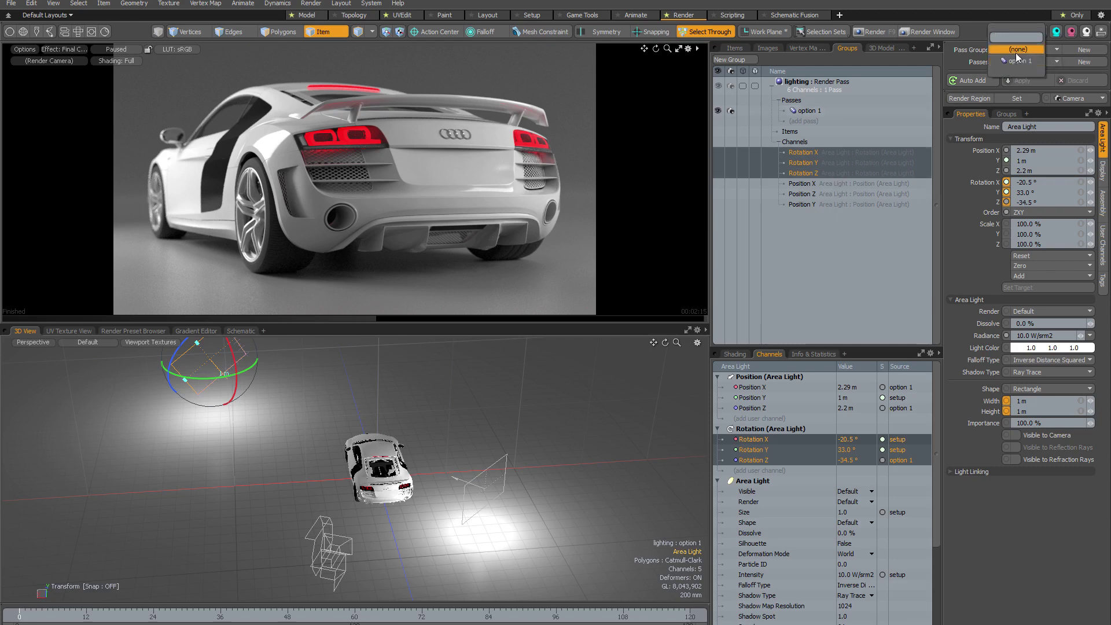
left_click(1015, 50)
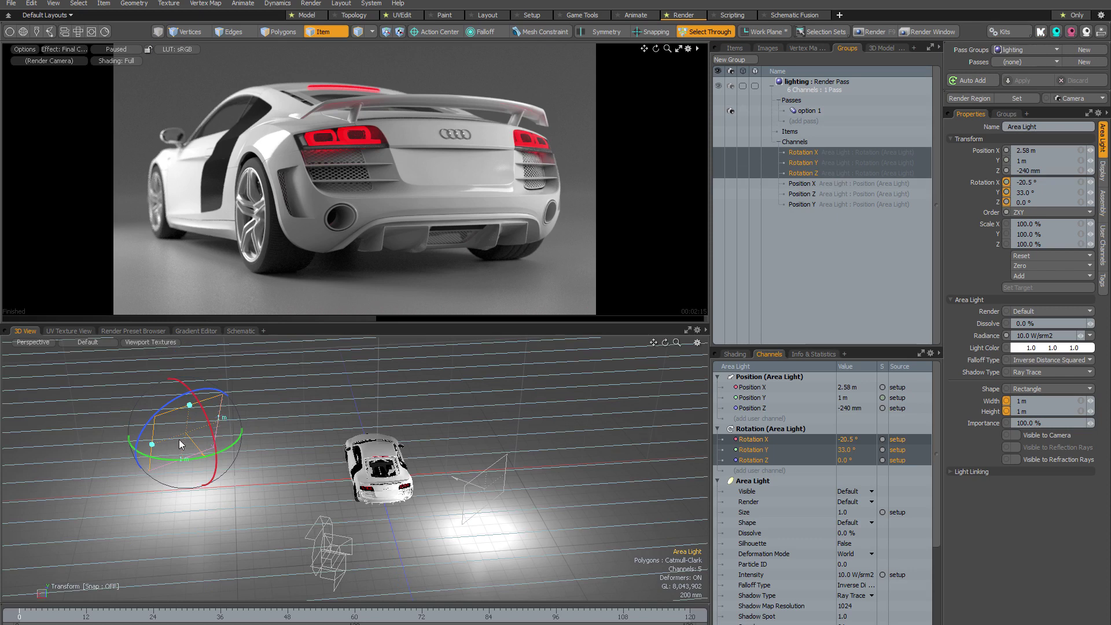
left_click(1016, 60)
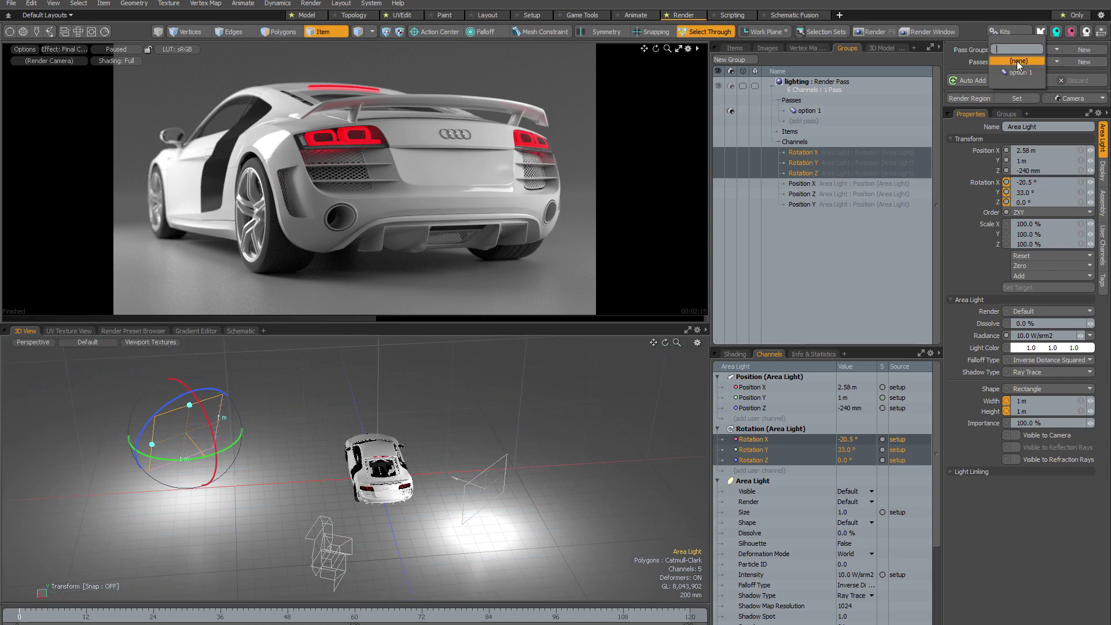
left_click(1017, 72)
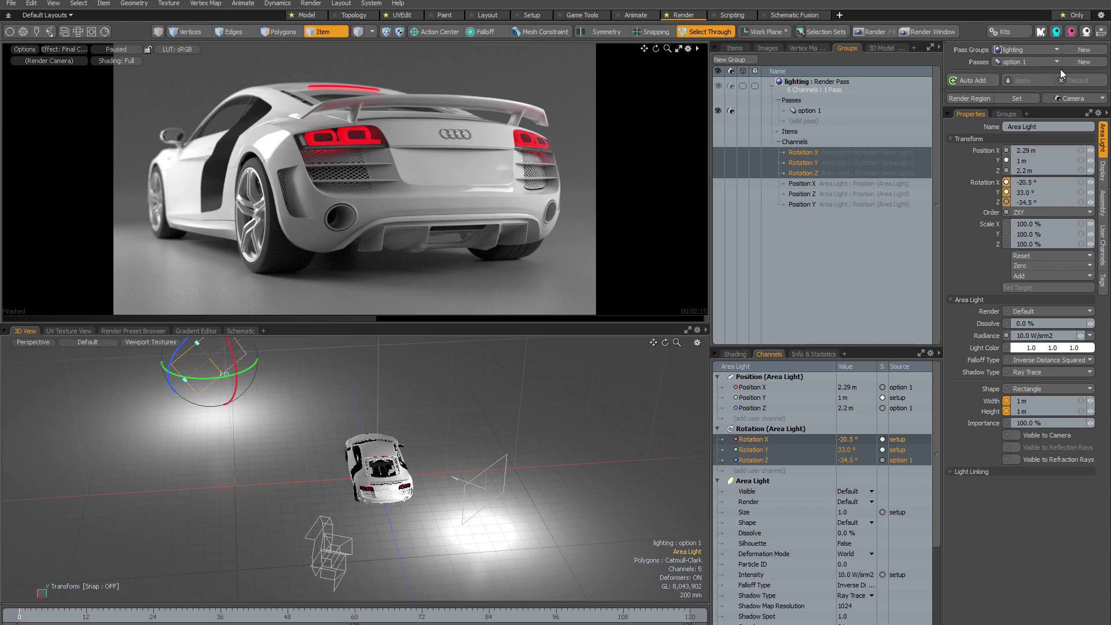
left_click(1021, 60)
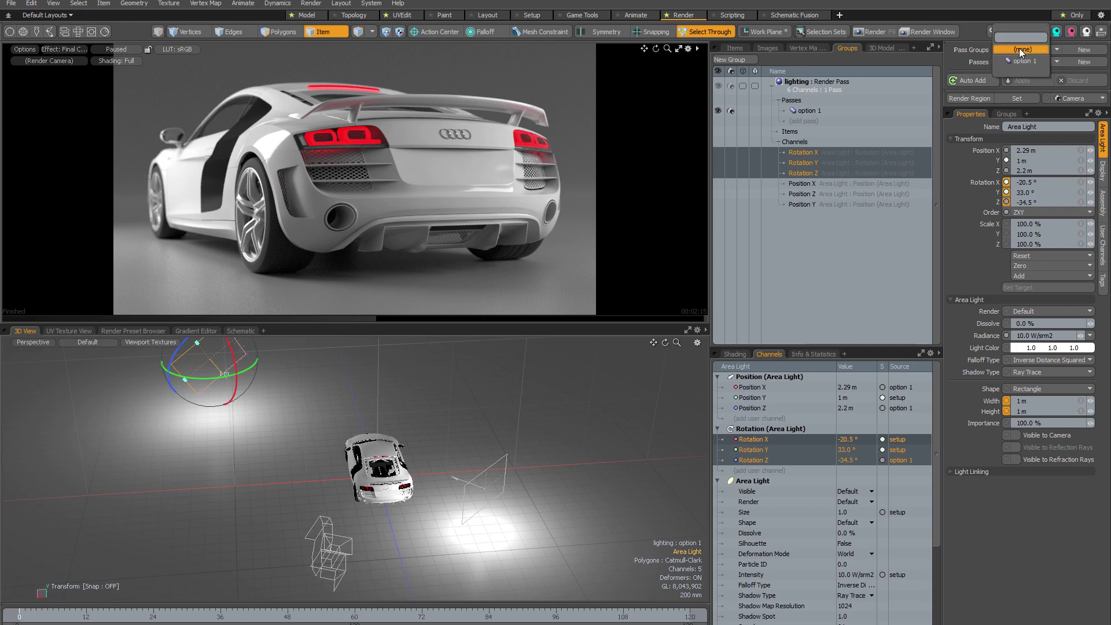
left_click(1019, 49)
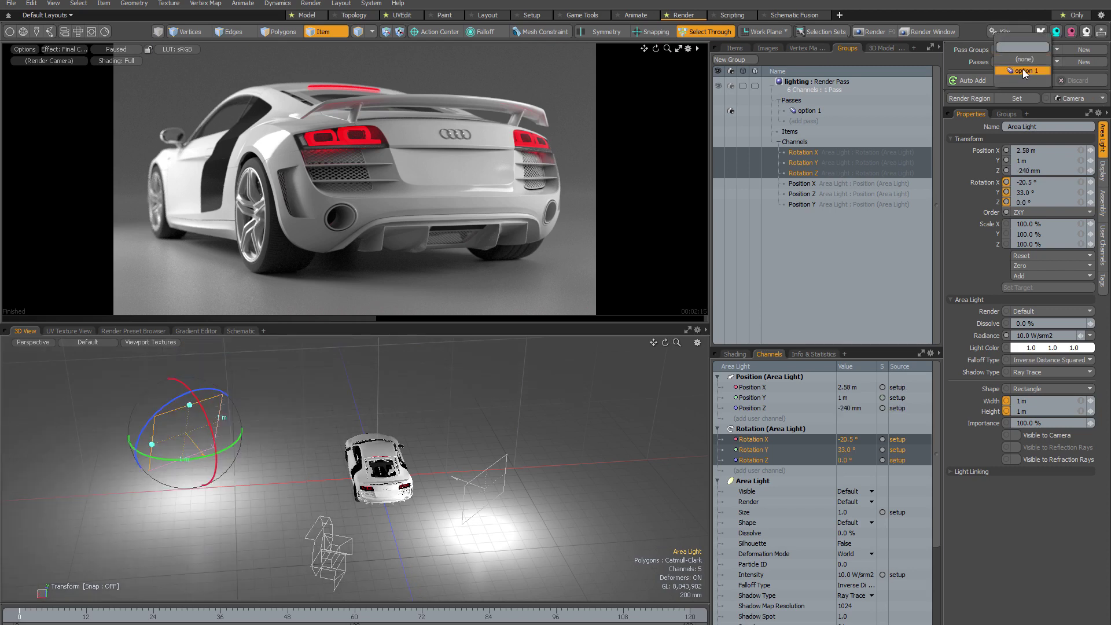
left_click(1023, 69)
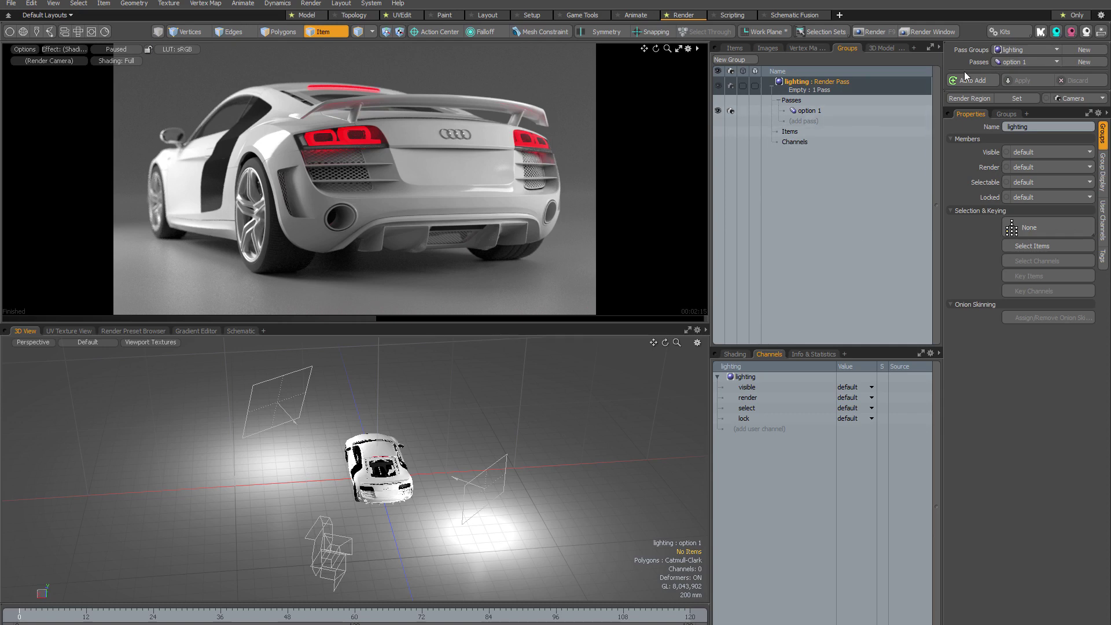
Enable Auto Add, then place the Area Light above the car, tilted down about -81° in X and resized to about 1.85 × 1.47 m
left_click(982, 80)
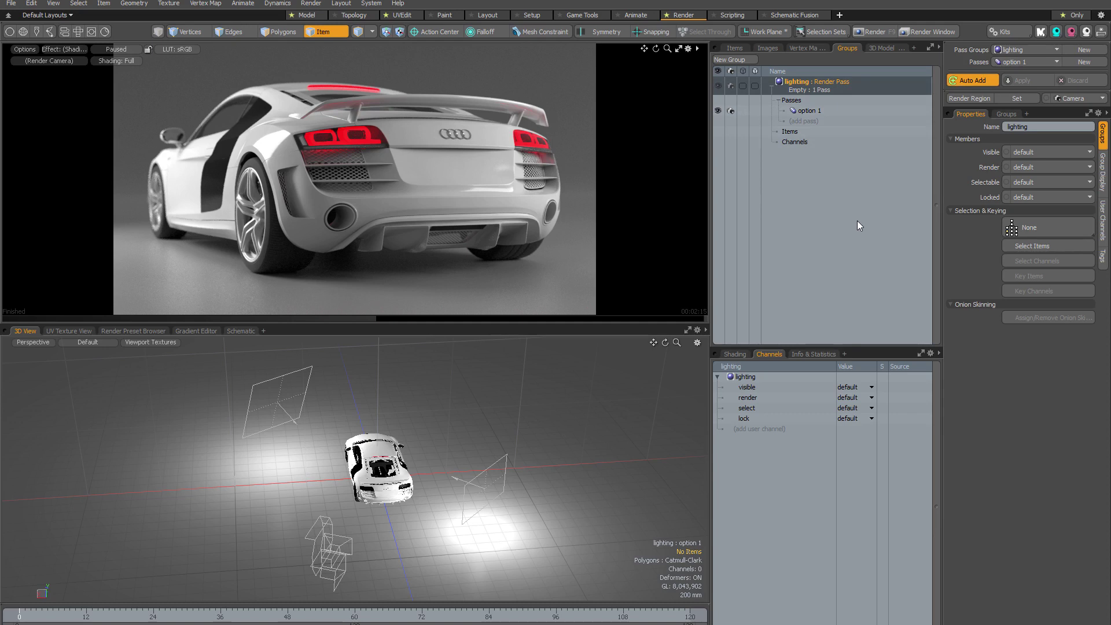
left_click(284, 376)
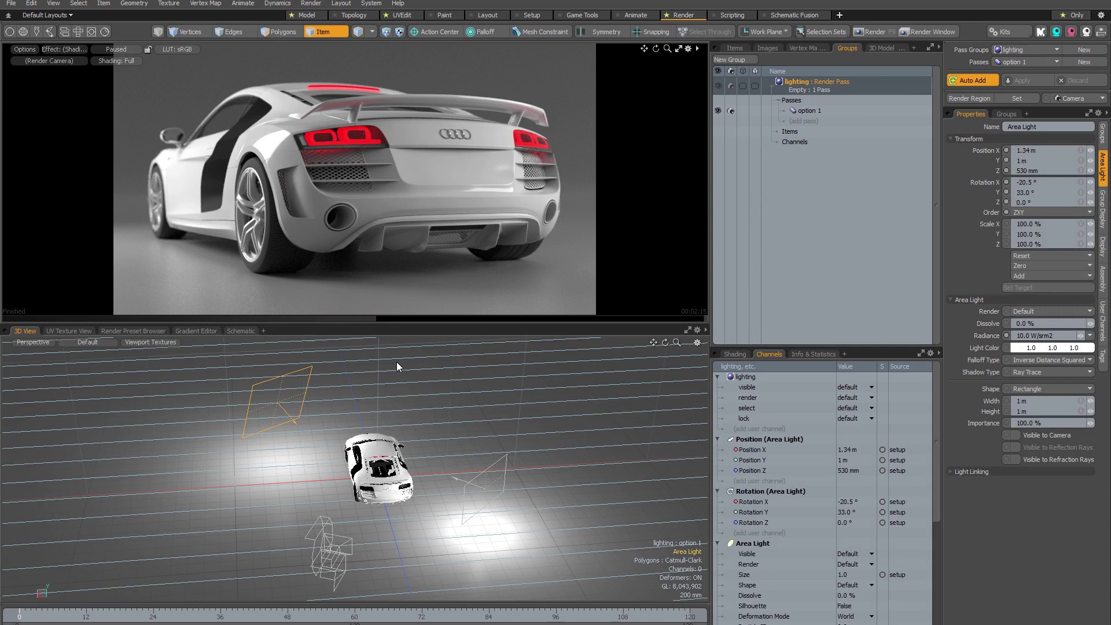
left_click_drag(530, 380, 376, 454, "alt")
key("y")
key("e")
left_click_drag(440, 405, 439, 449)
key("y")
Set the Area Light's colour to light blue, about RGB 0.61, 0.78, 1.0, and apply all pending edits to option 1
double_click(1050, 347)
left_click(792, 342)
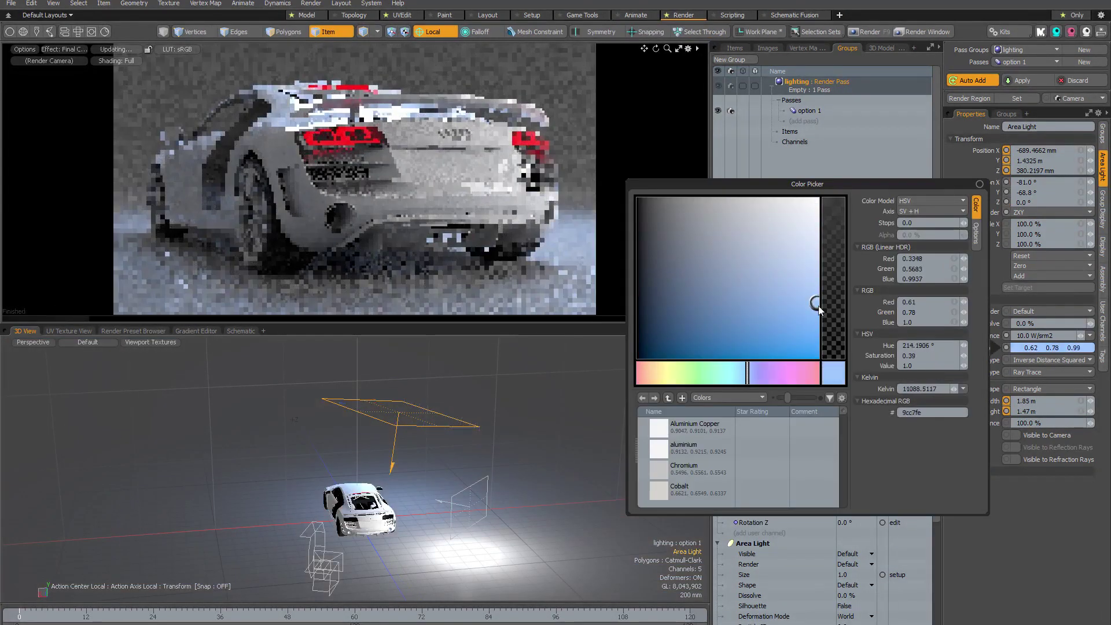
left_click(1023, 80)
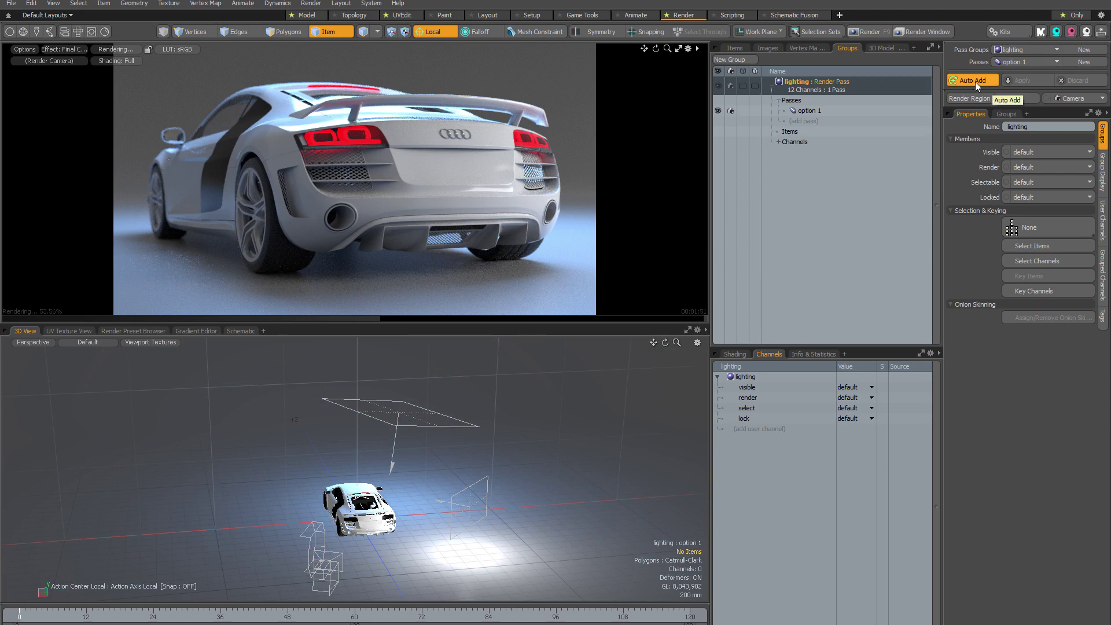
List the lighting group's channels and compare the render with no pass active and with option 1
left_click(779, 141)
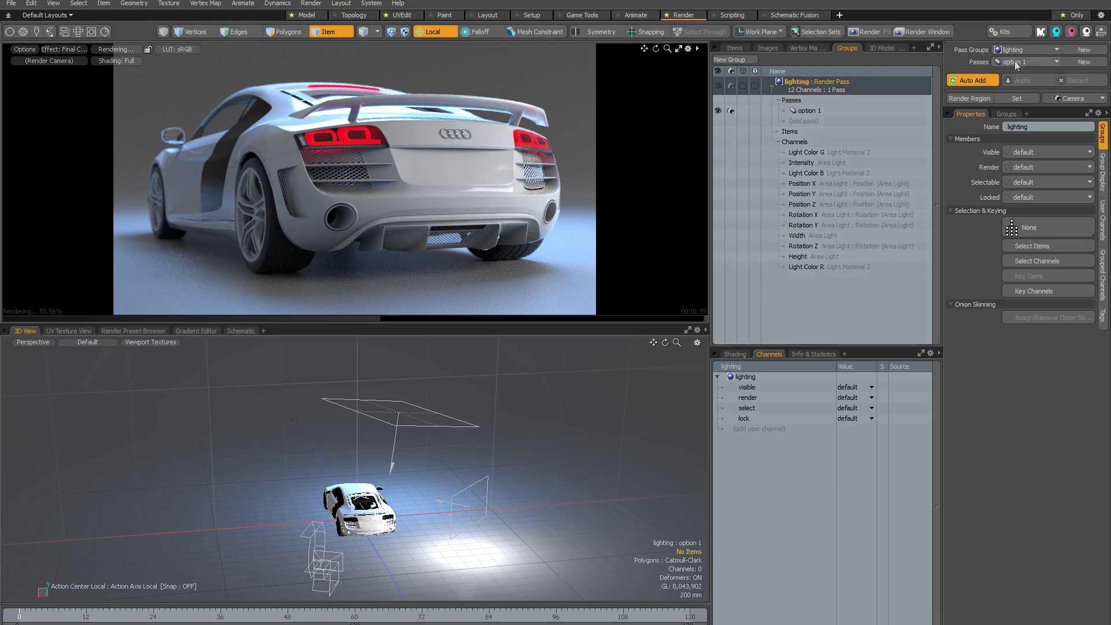
left_click(1029, 61)
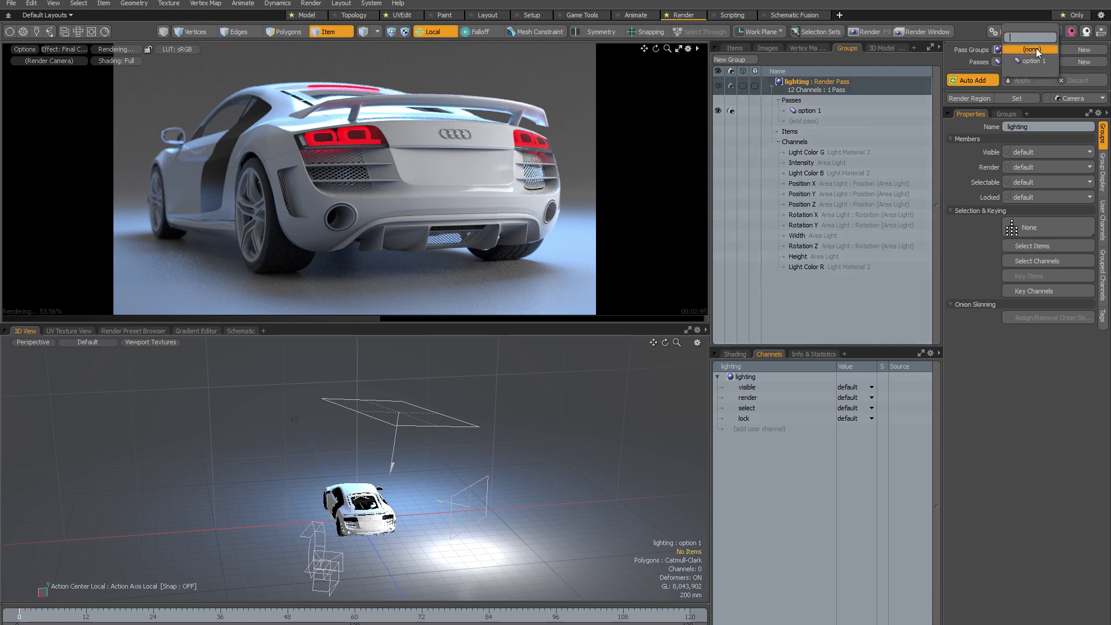
left_click(1036, 49)
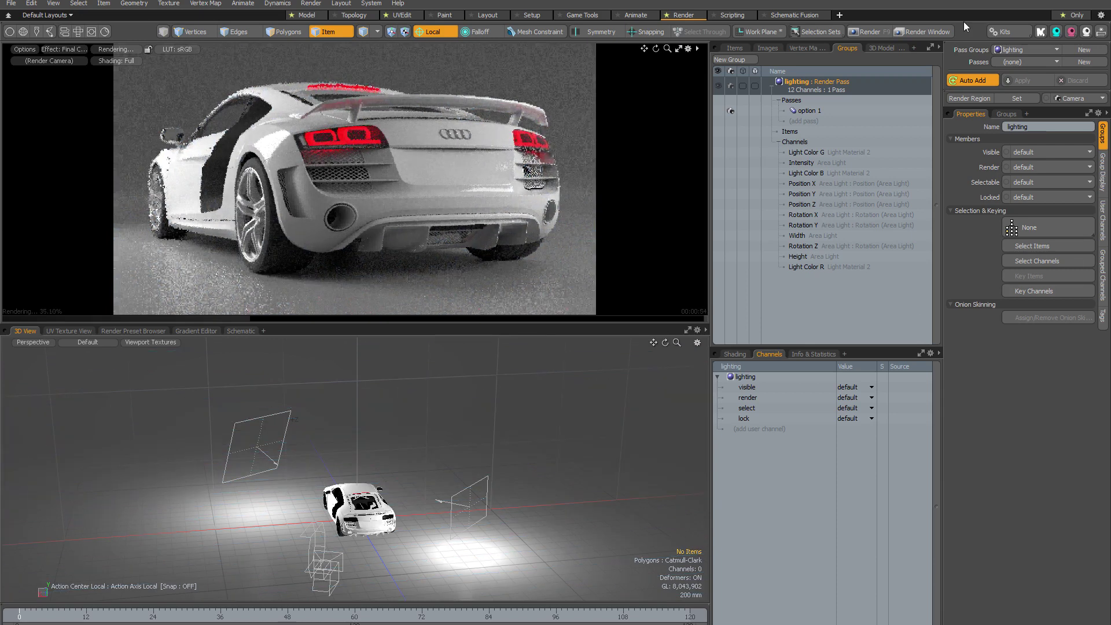
left_click(1016, 60)
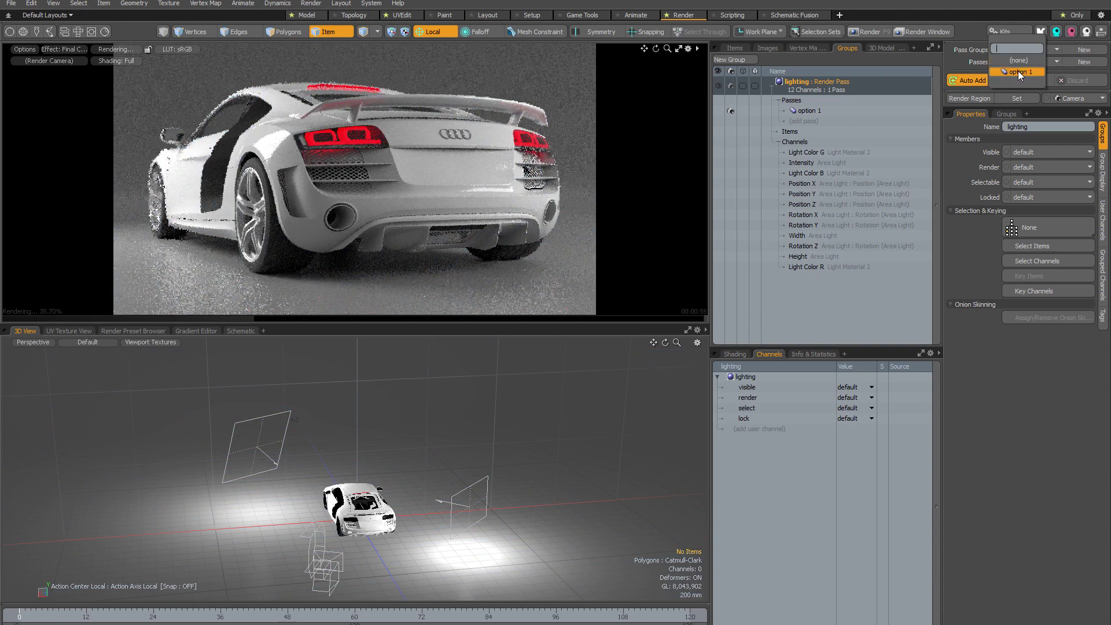
left_click(1018, 71)
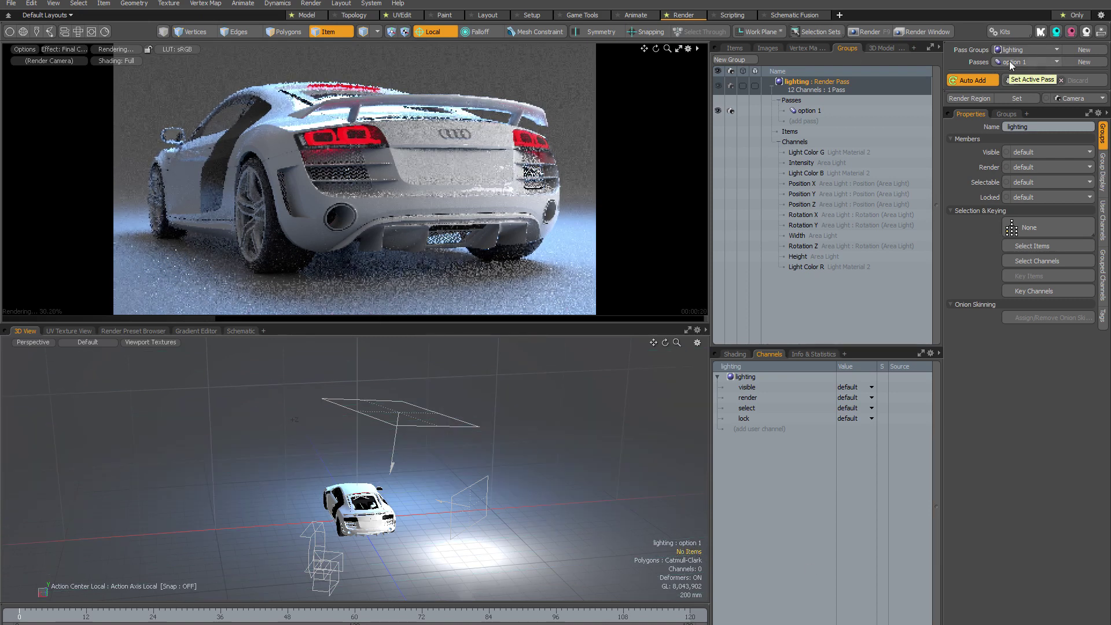
Select Area Light 2, make option 1 the active pass and hide the light in it
left_click(1010, 61)
left_click(1011, 49)
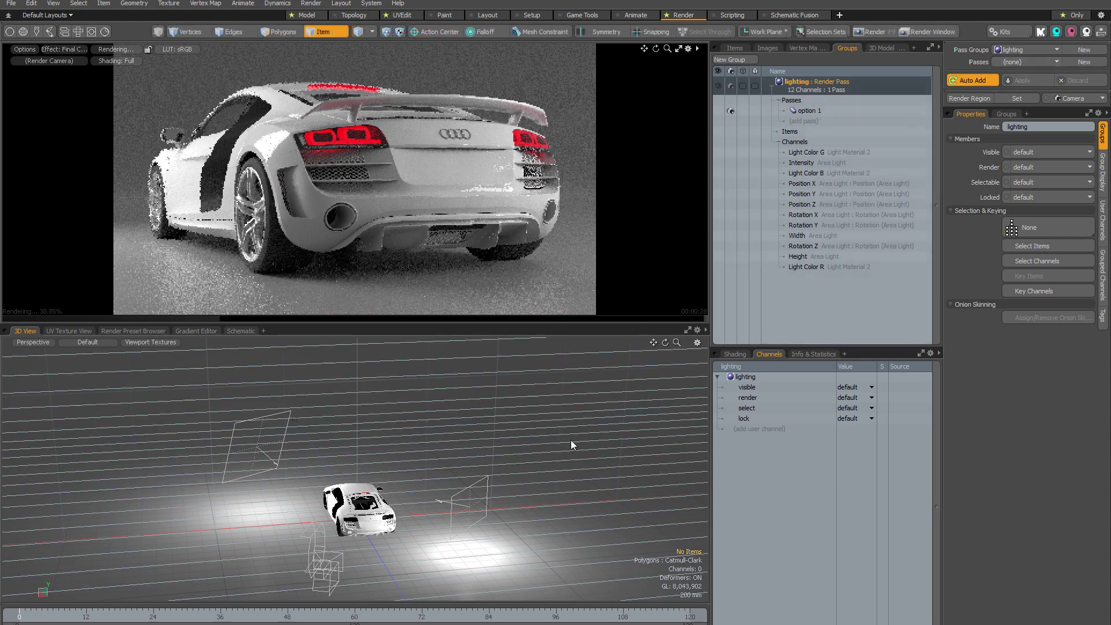
left_click(474, 486)
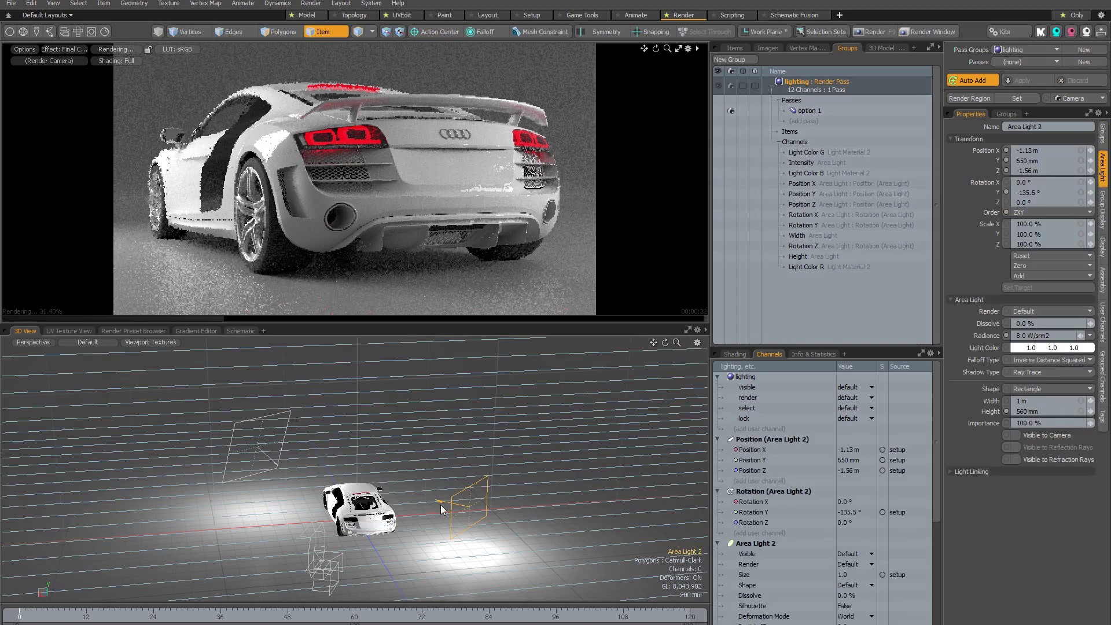
left_click(1012, 63)
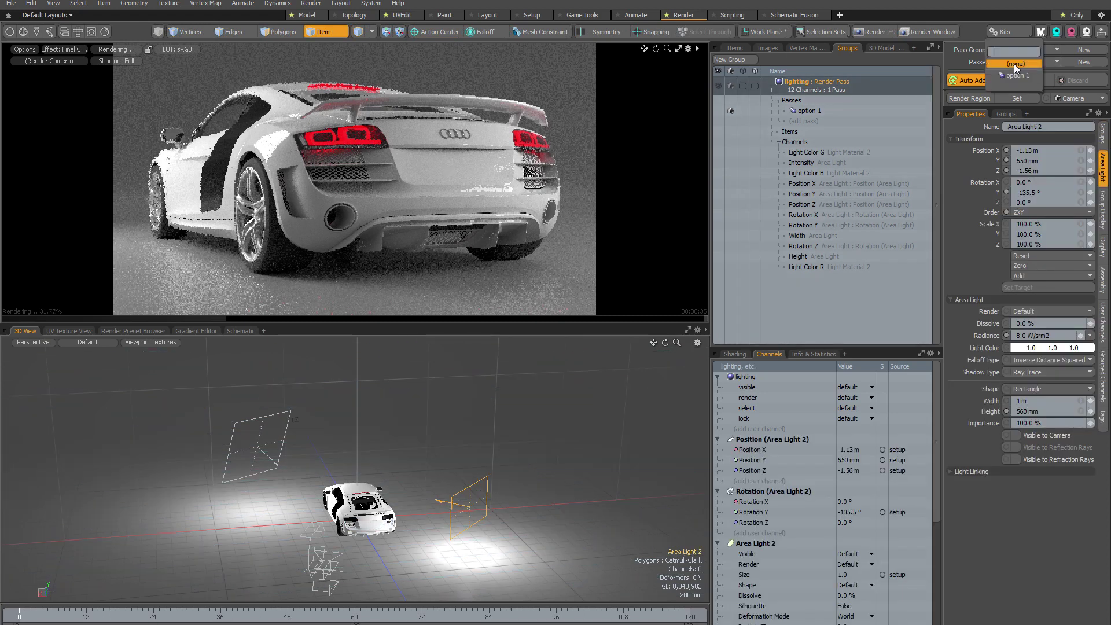
left_click(1012, 75)
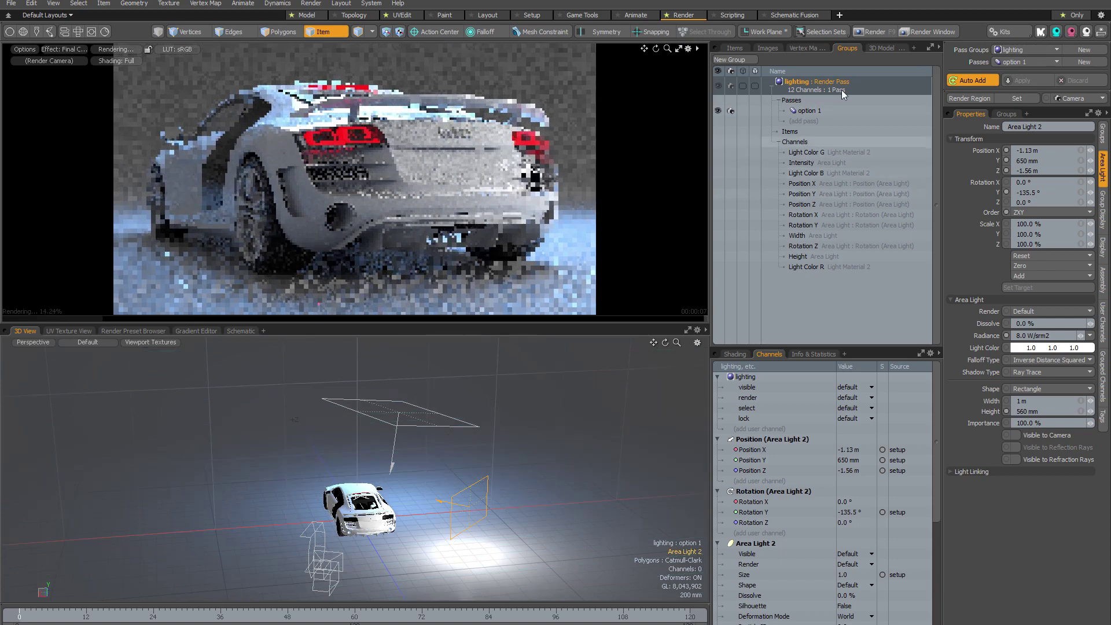
left_click(718, 46)
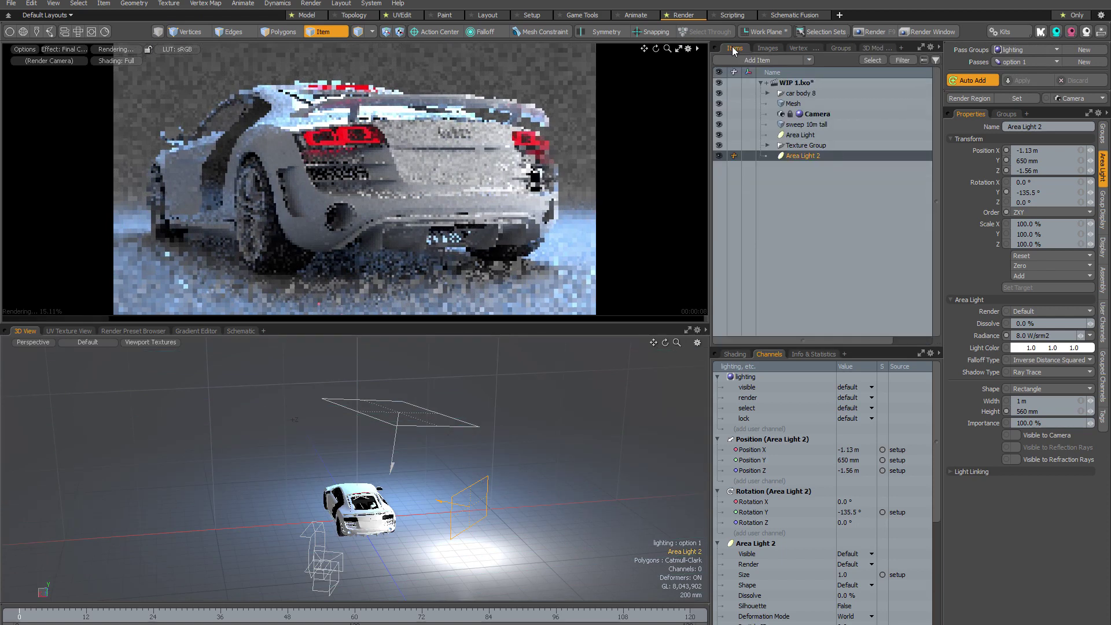
left_click(718, 155)
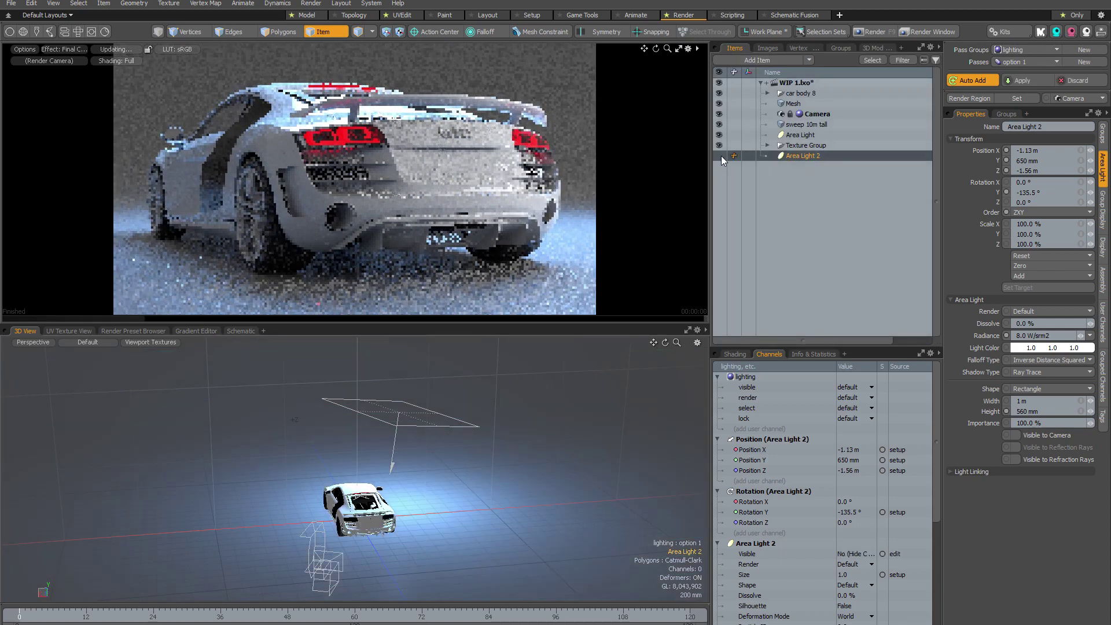
Compare Area Light 2's visibility with no pass active and with option 1
left_click(1017, 62)
left_click(1016, 50)
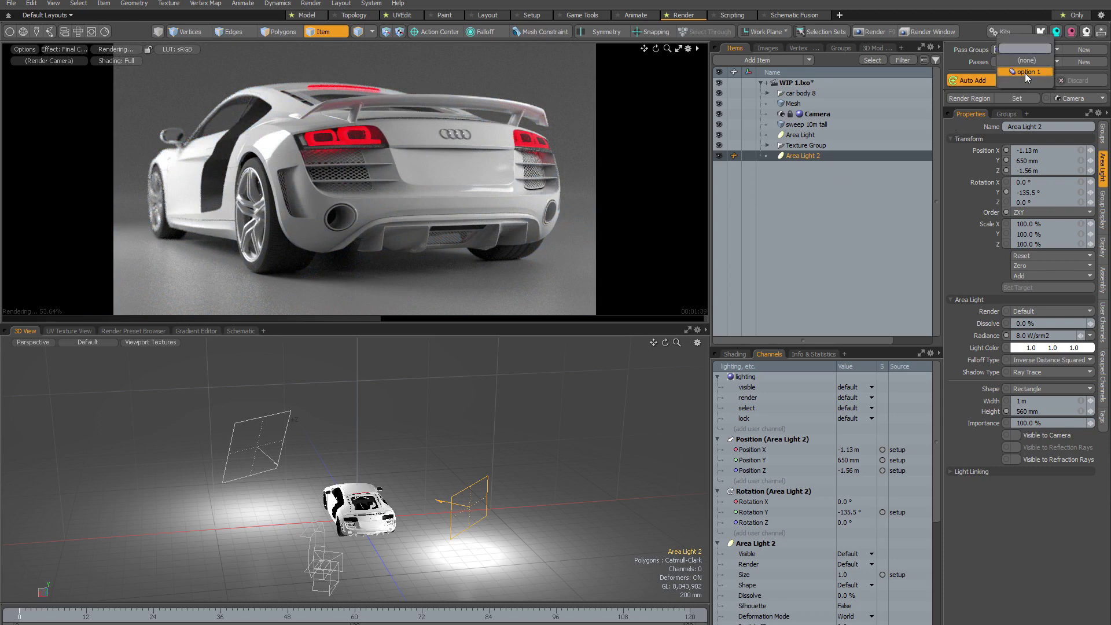
left_click(1025, 71)
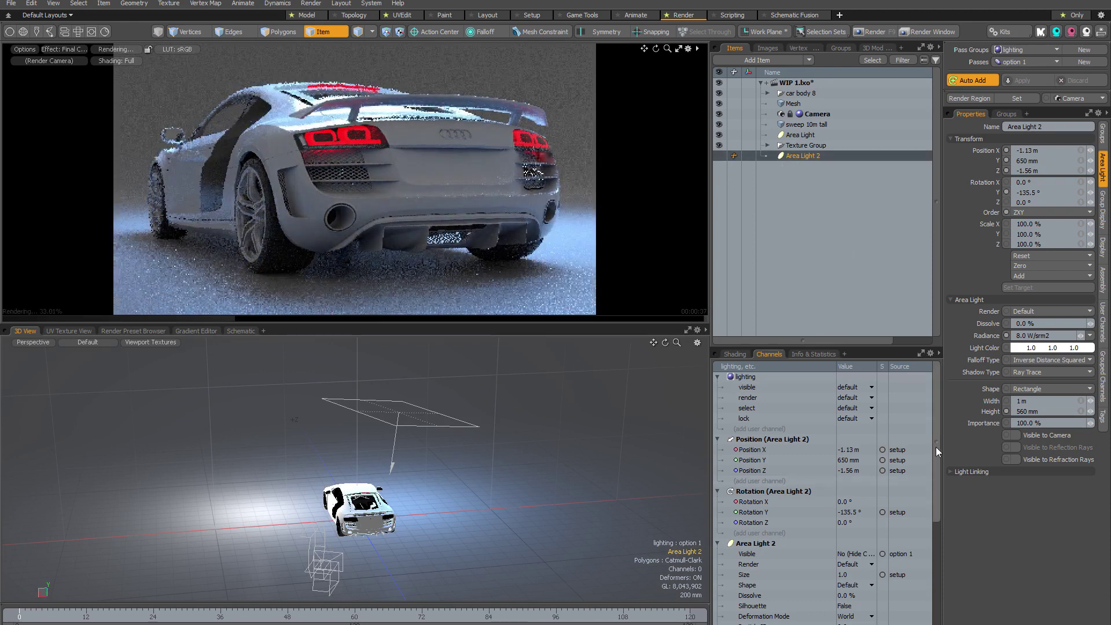
Move the option 1 value of Area Light 2's Visible channel to the scene
left_click_drag(936, 455, 929, 543)
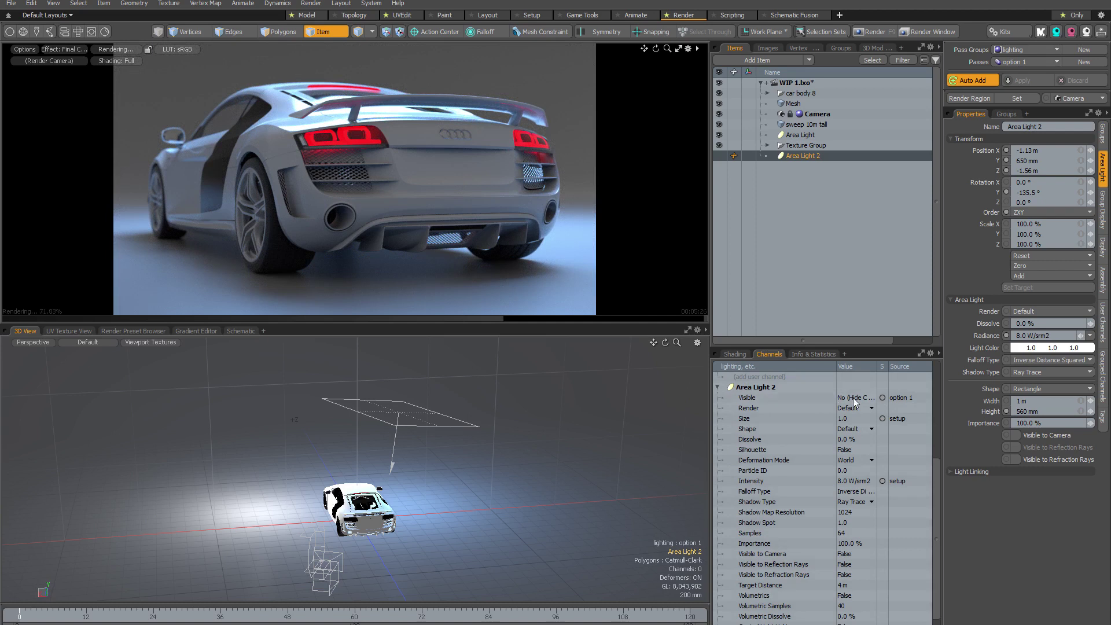
left_click(798, 399)
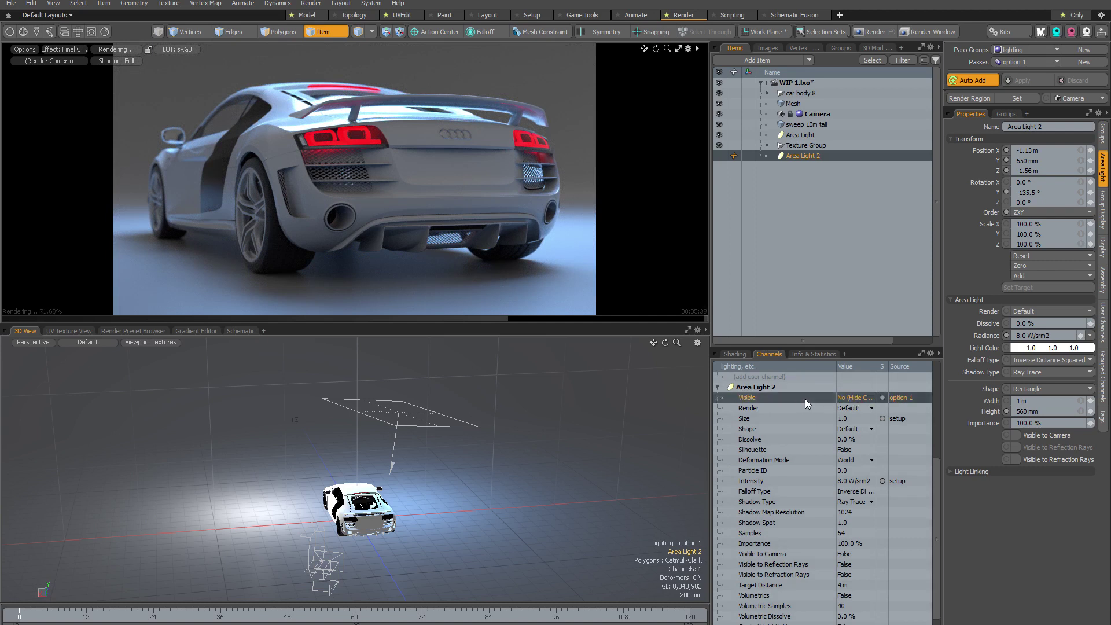
right_click(807, 403)
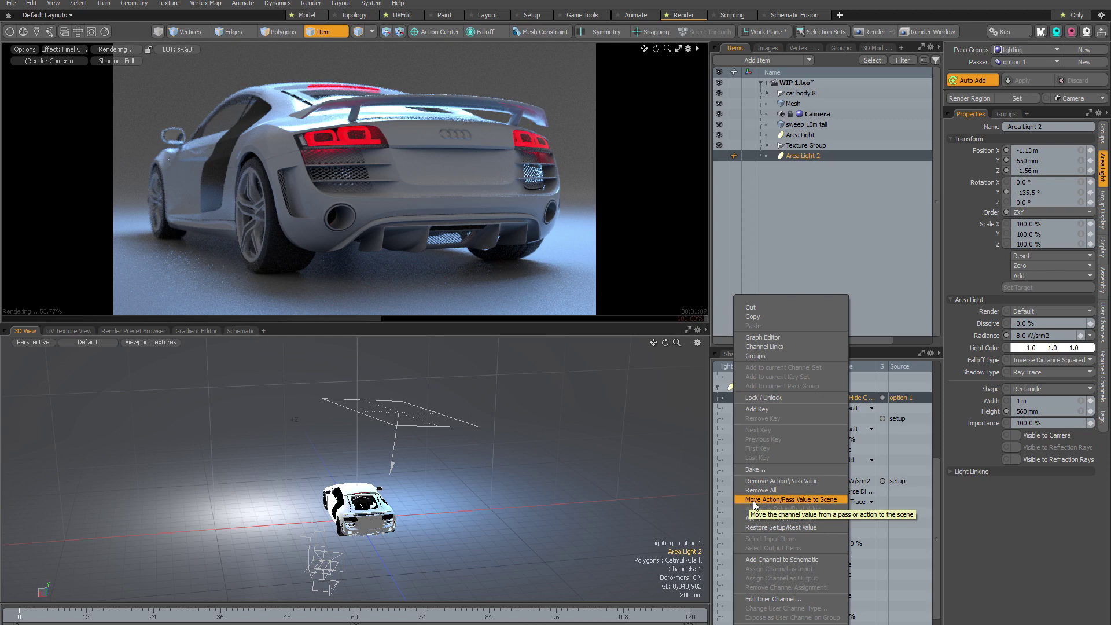
left_click(754, 501)
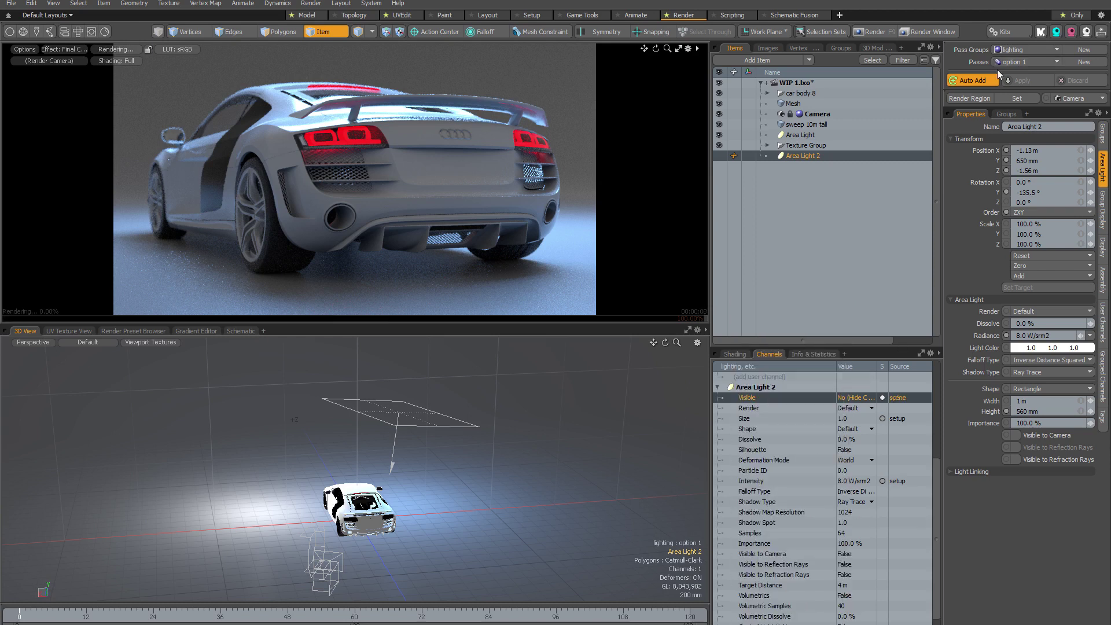
Deactivate the pass, make Area Light 2 visible again and apply the change to the scene, ending with no pass active
left_click(1018, 62)
left_click(1020, 52)
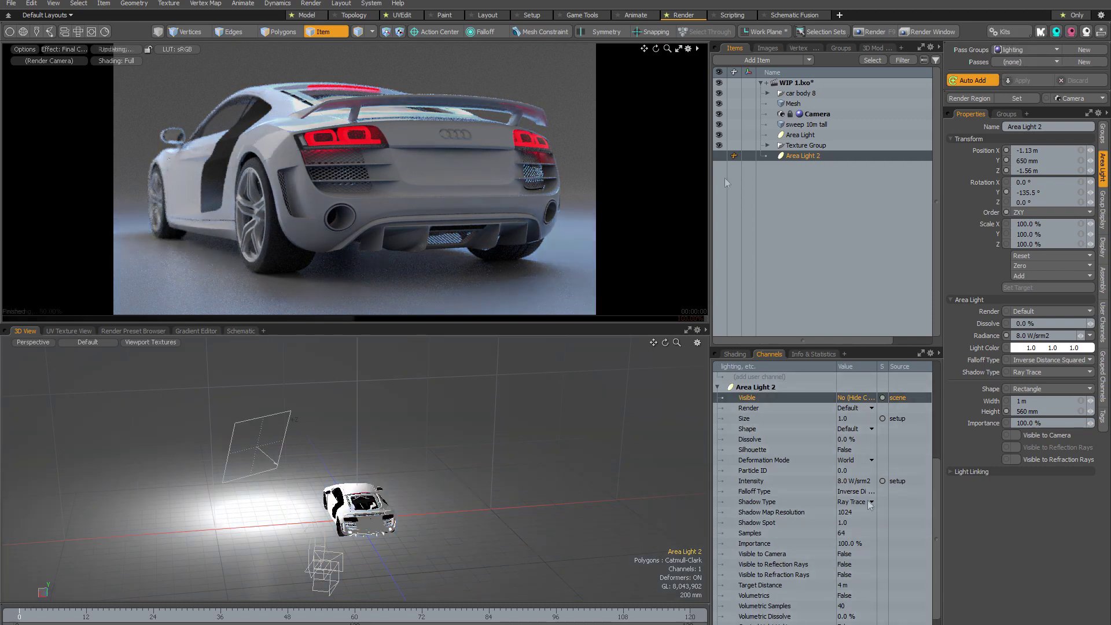
left_click(718, 156)
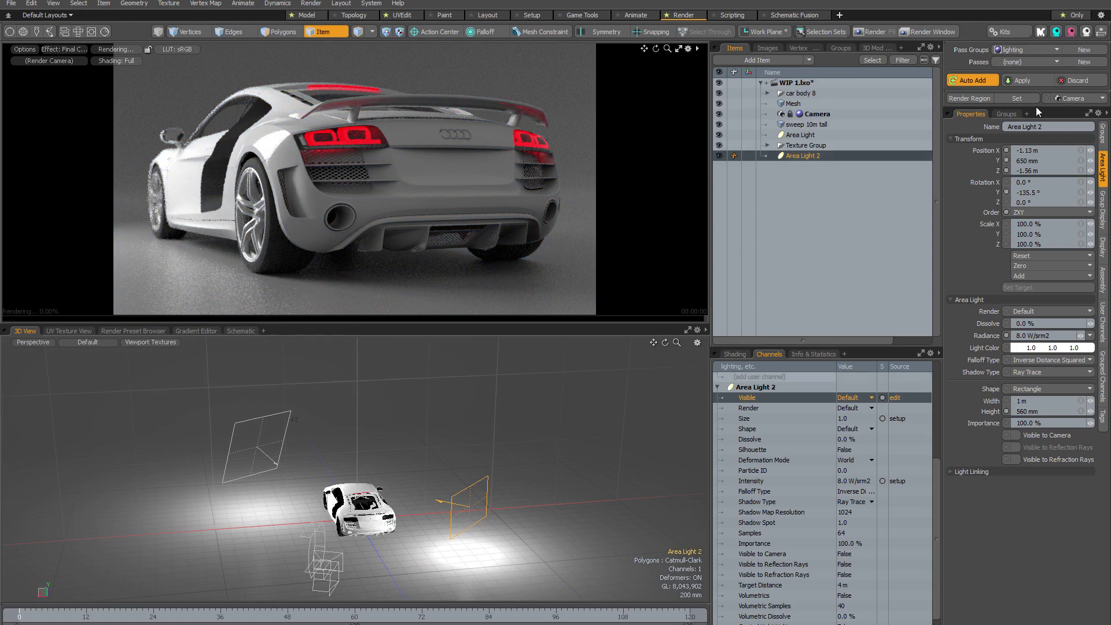
left_click(1032, 79)
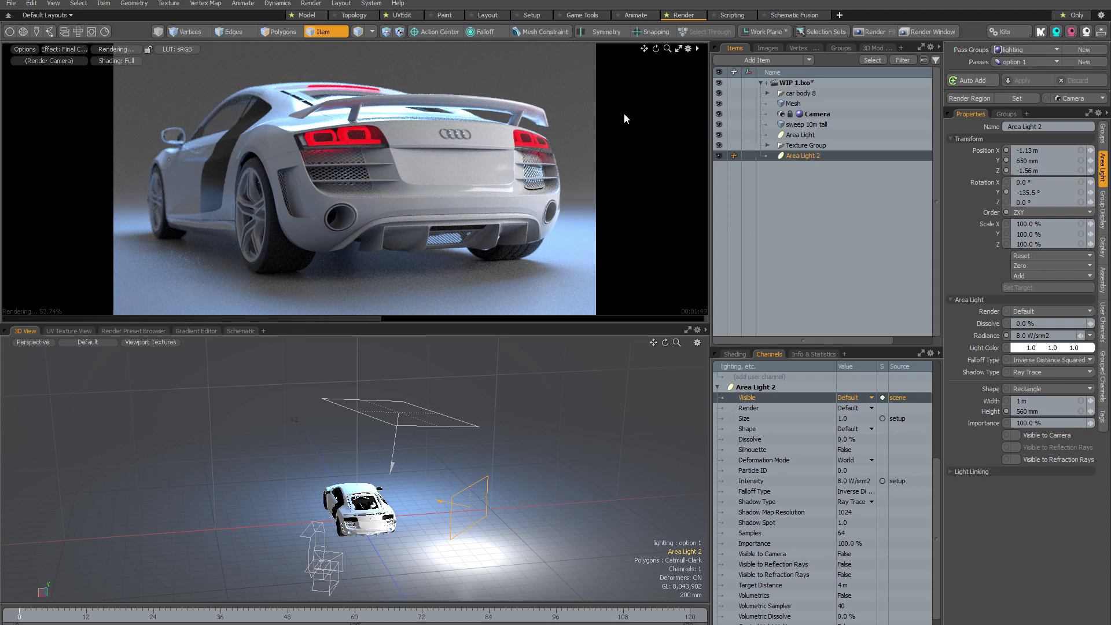
left_click(1009, 61)
left_click(1009, 51)
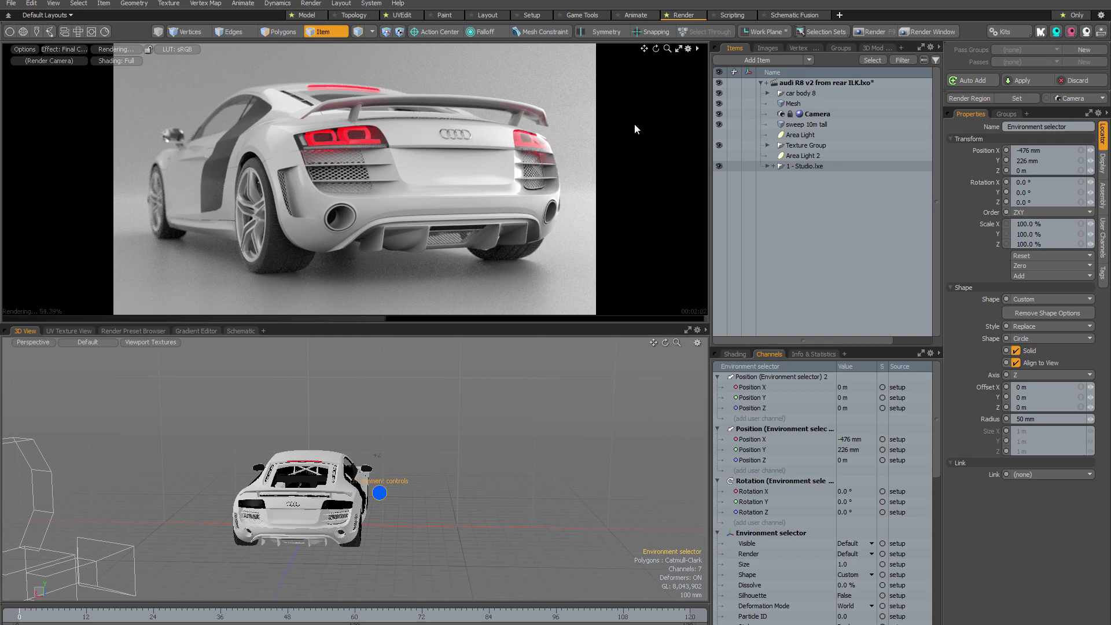
Display the environment controls and create a render pass group named lighting containing a pass named option 1
left_click(380, 493)
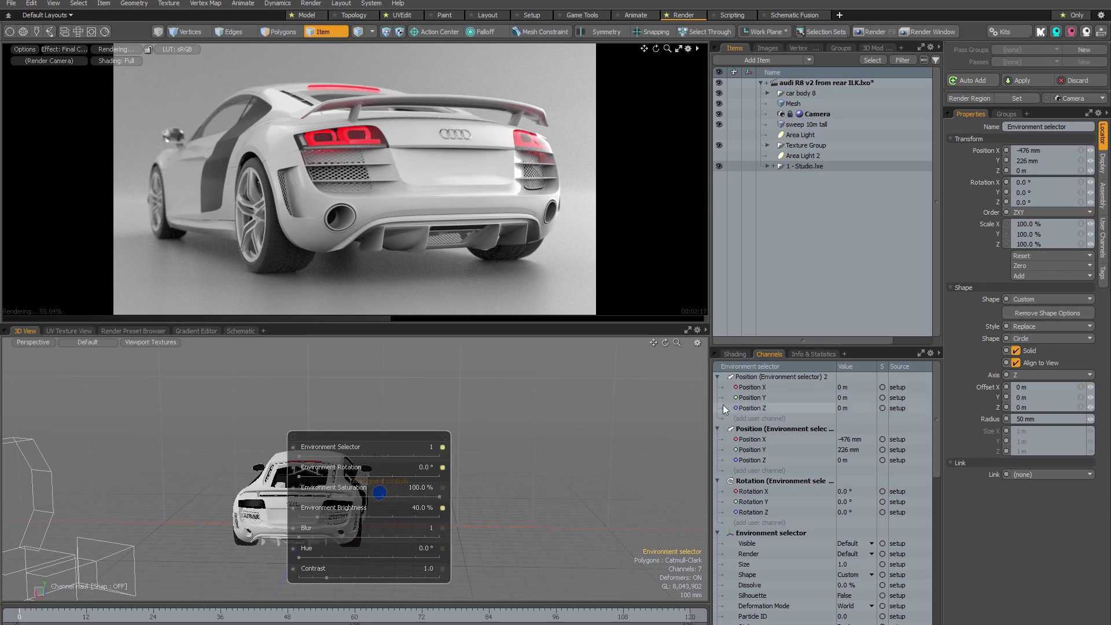
left_click(1085, 50)
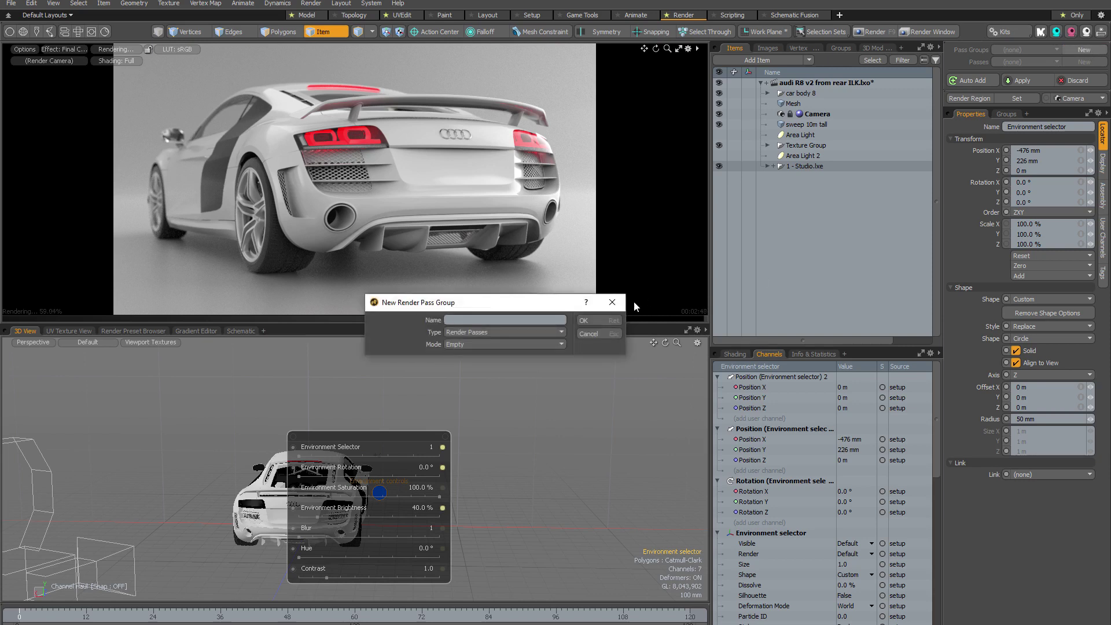
type("lighting")
key("Return")
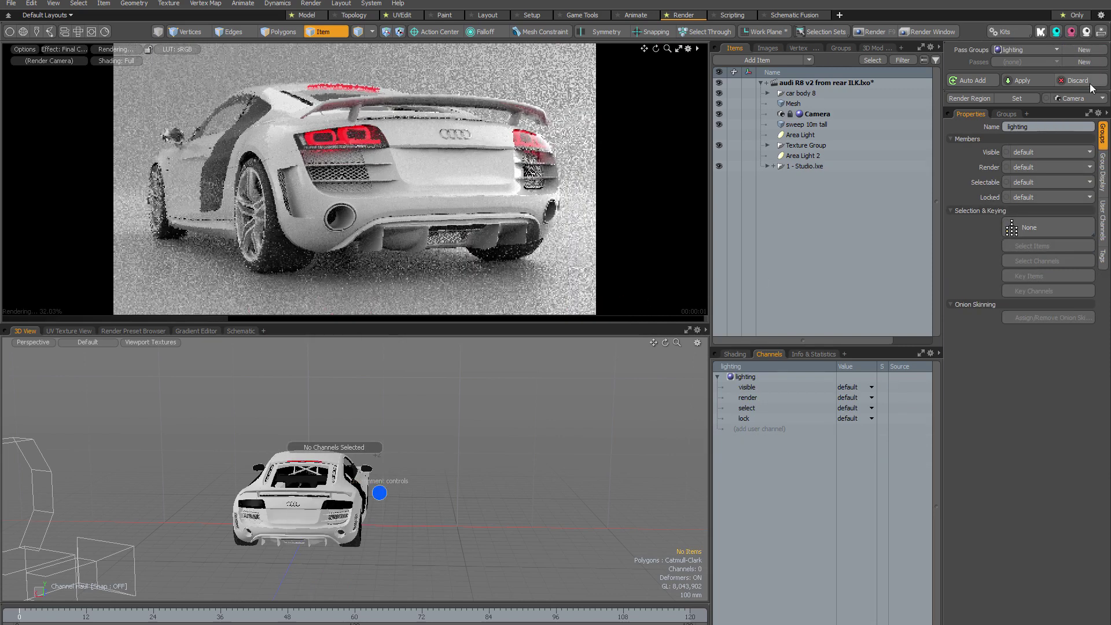
left_click(1084, 61)
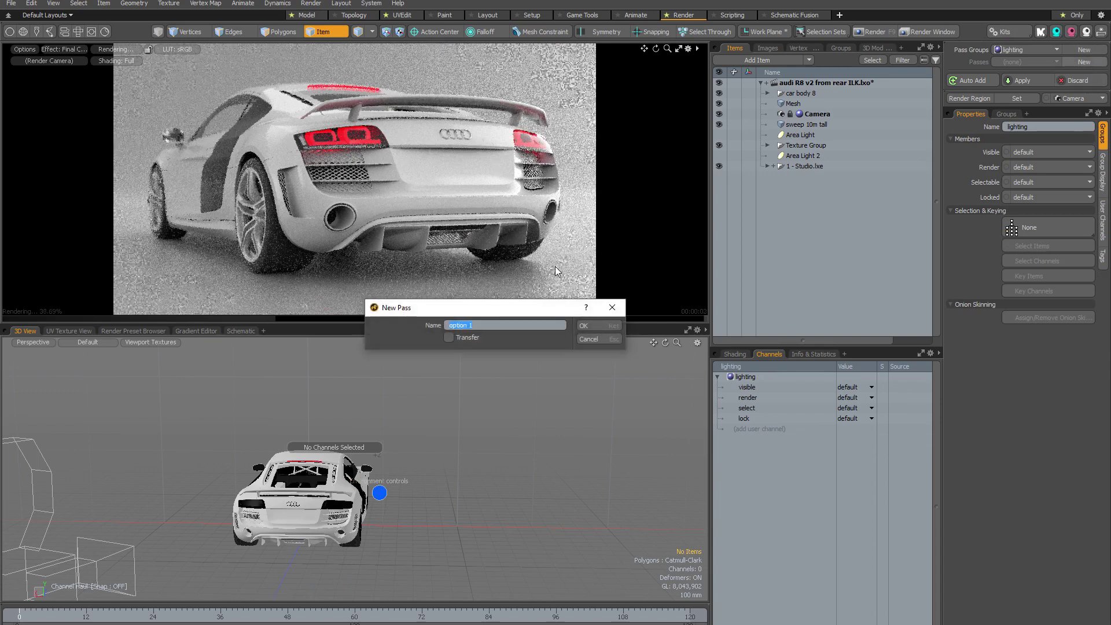
left_click(598, 325)
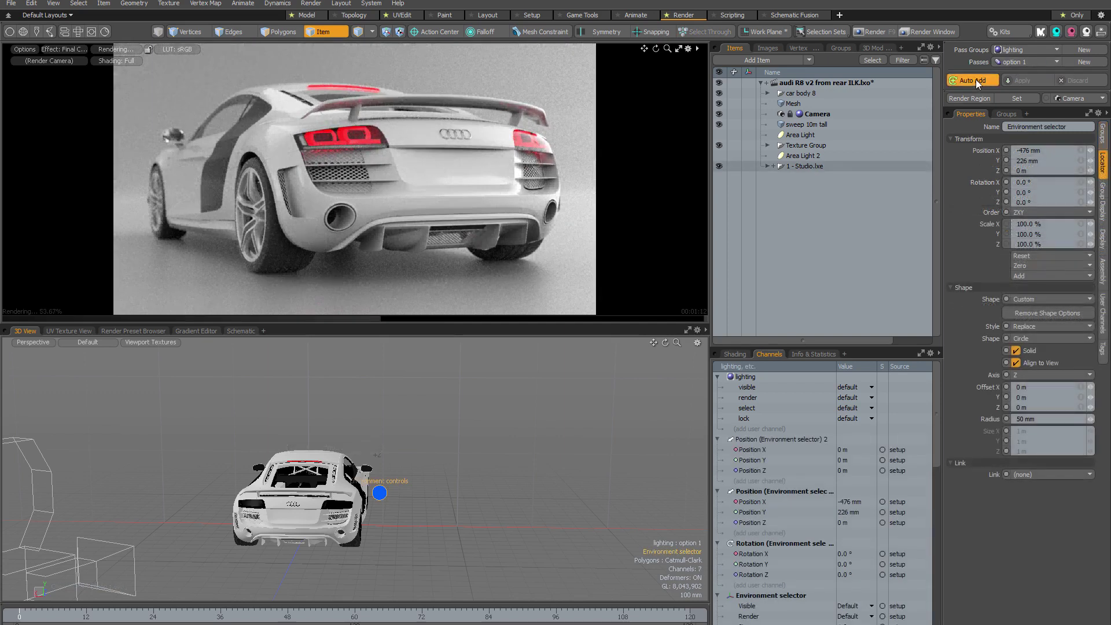
Set Environment Selector to 3, Hue to 355° and Environment Brightness to 40%, and apply the edits to option 1
left_click(380, 492)
left_click_drag(300, 456, 324, 456)
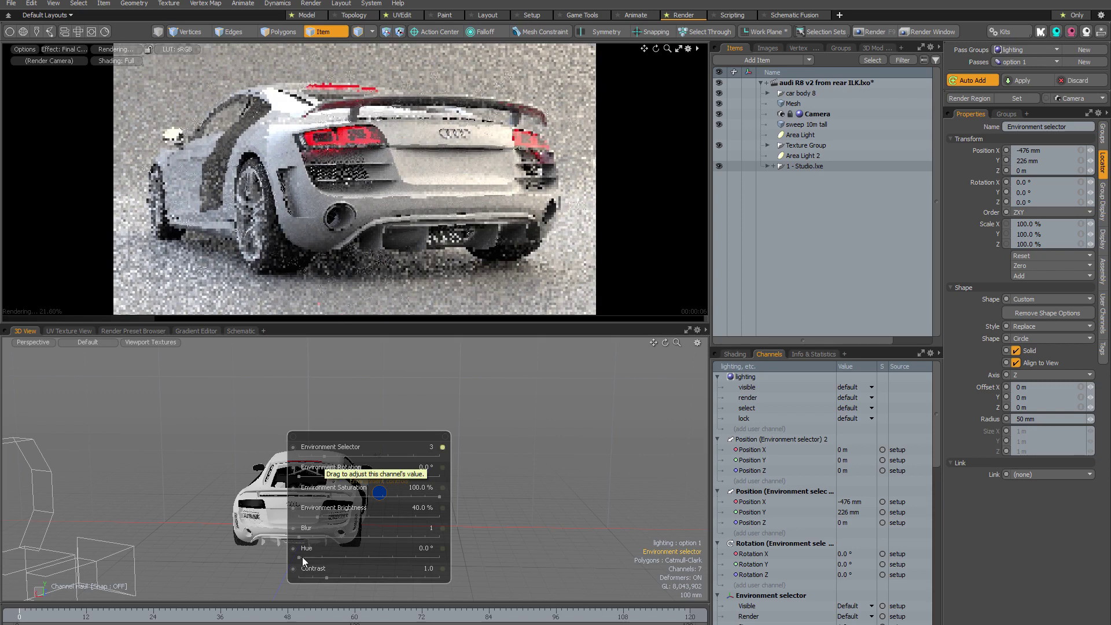
left_click_drag(300, 557, 422, 557)
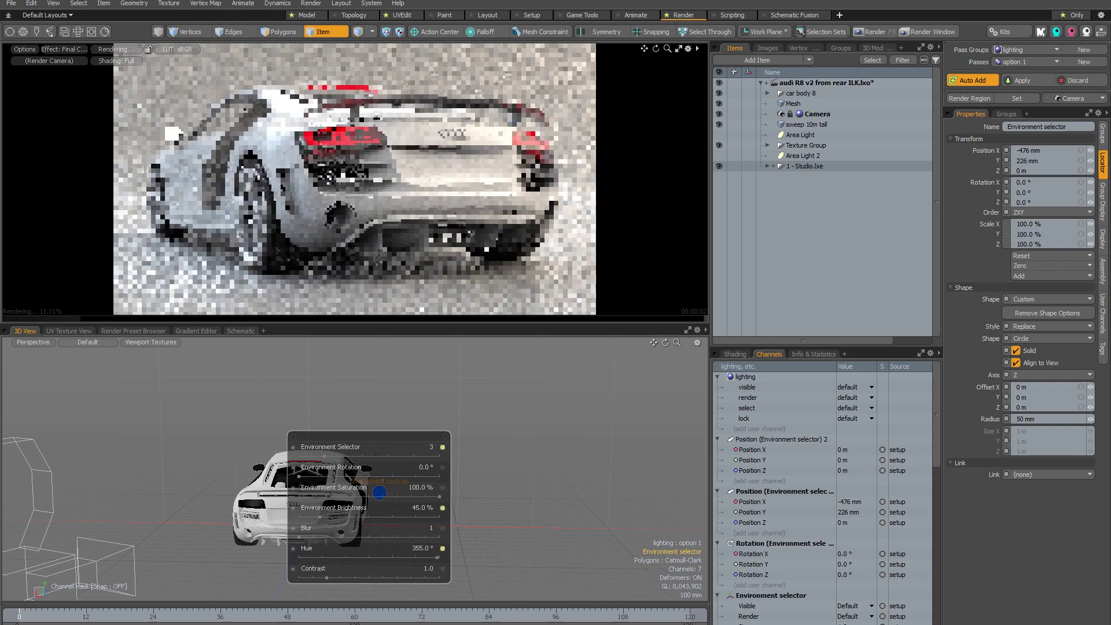
left_click_drag(613, 397, 602, 397)
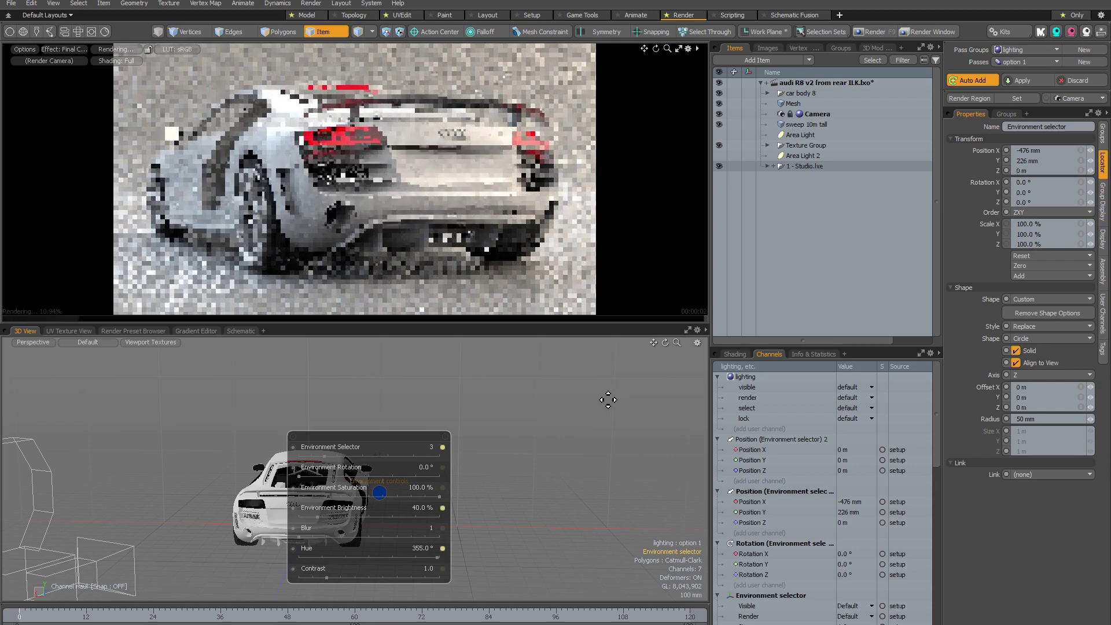
left_click(1033, 81)
Add a second pass named option 2 to the lighting group
left_click(1084, 62)
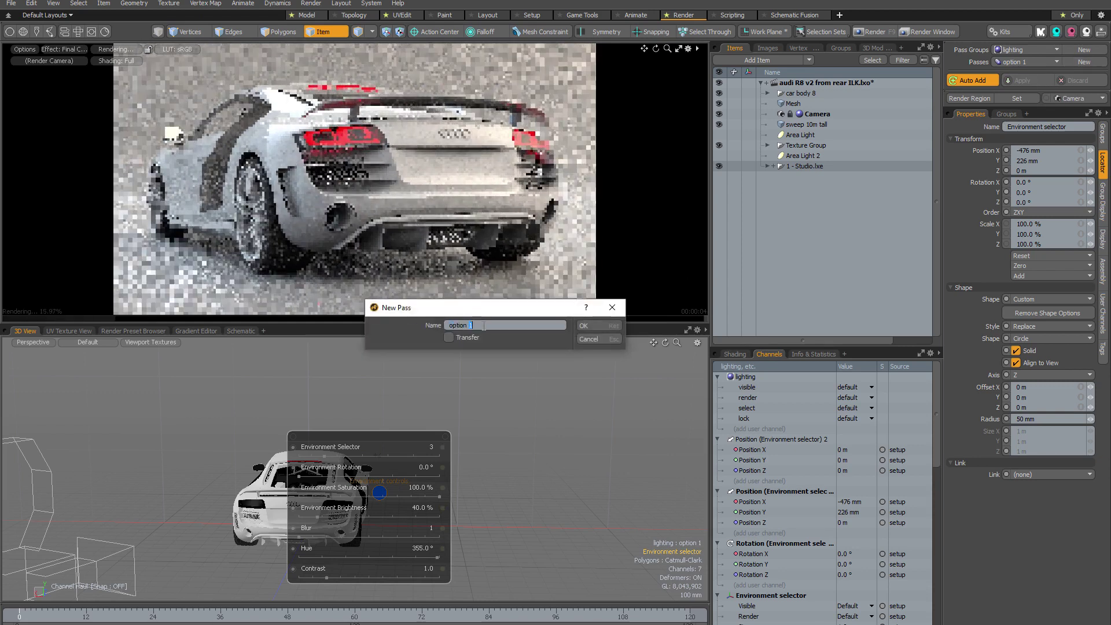
type("2")
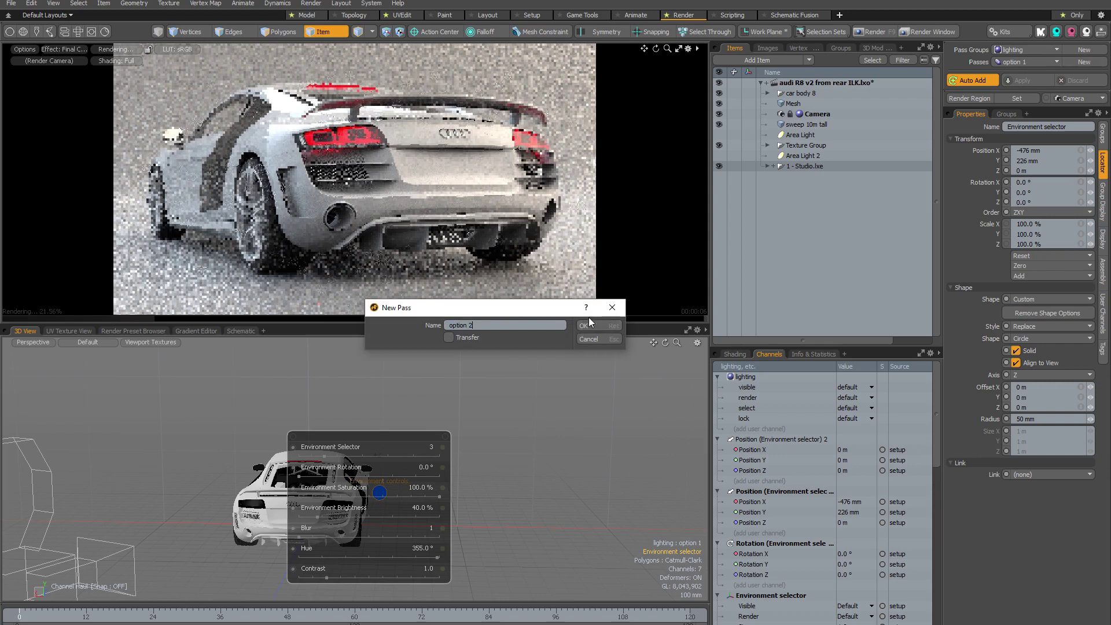
left_click(587, 324)
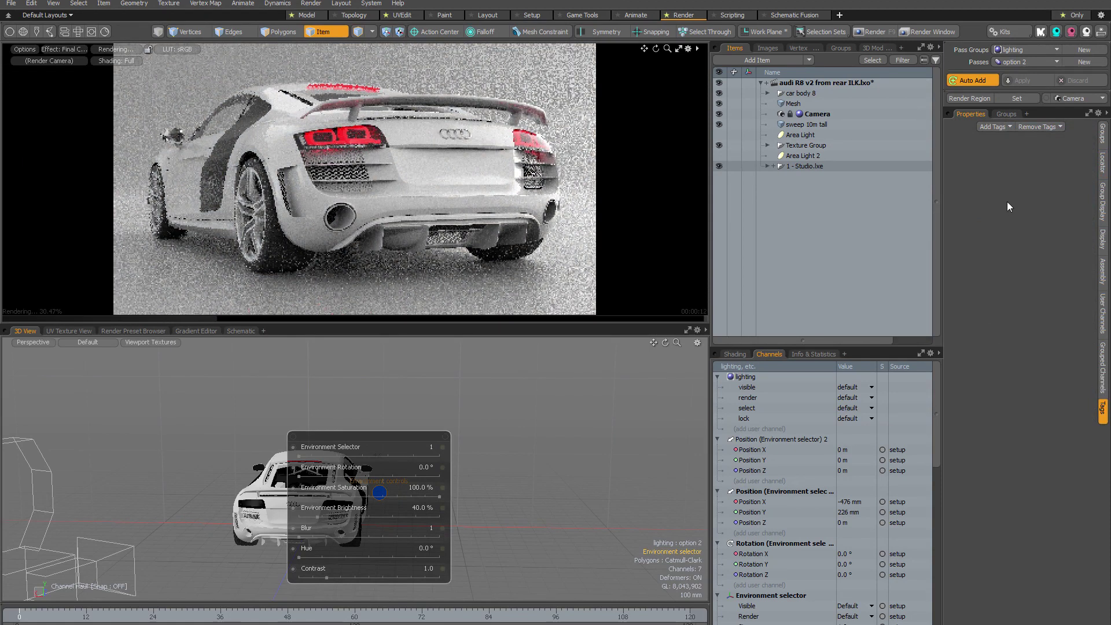
Compare the environment lighting of option 1 and option 2, ending with option 2 active
left_click(1032, 62)
left_click(1032, 51)
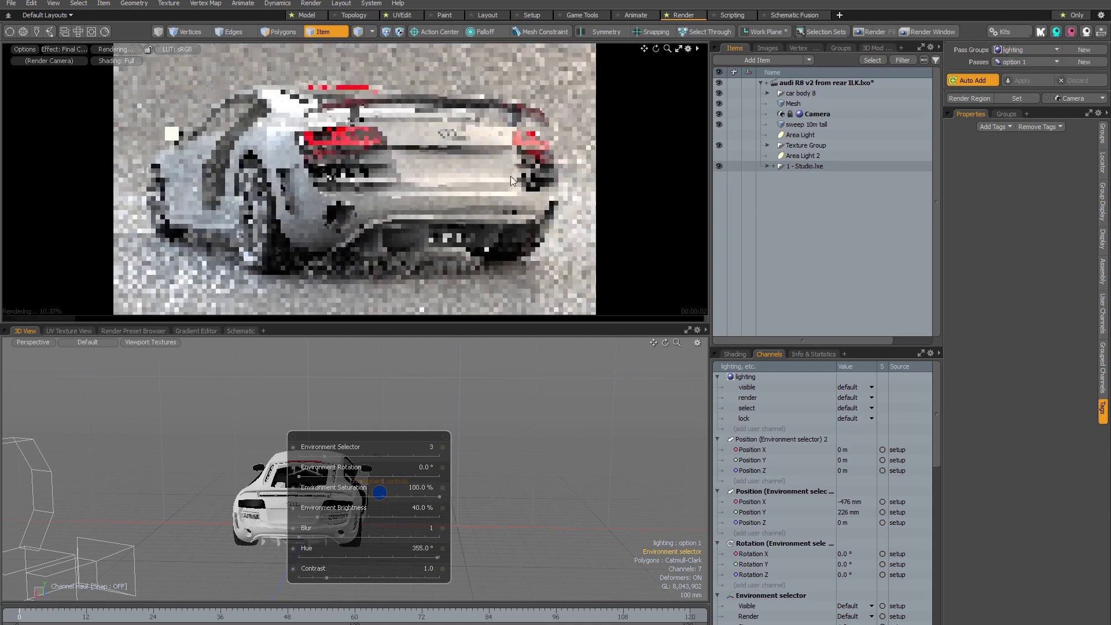
left_click(1033, 62)
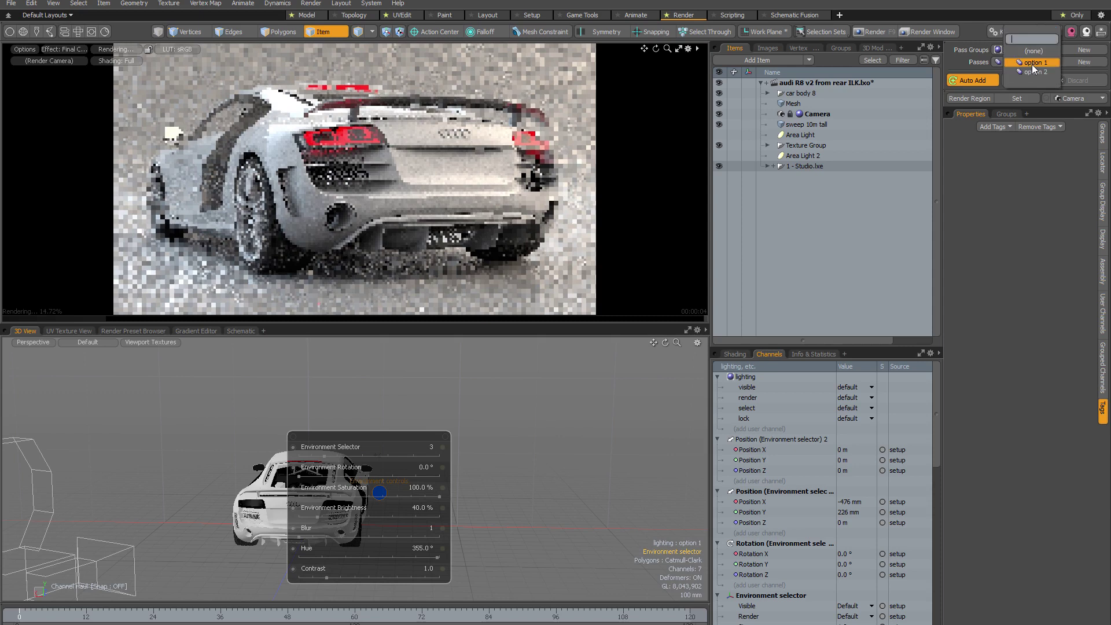
left_click(1030, 70)
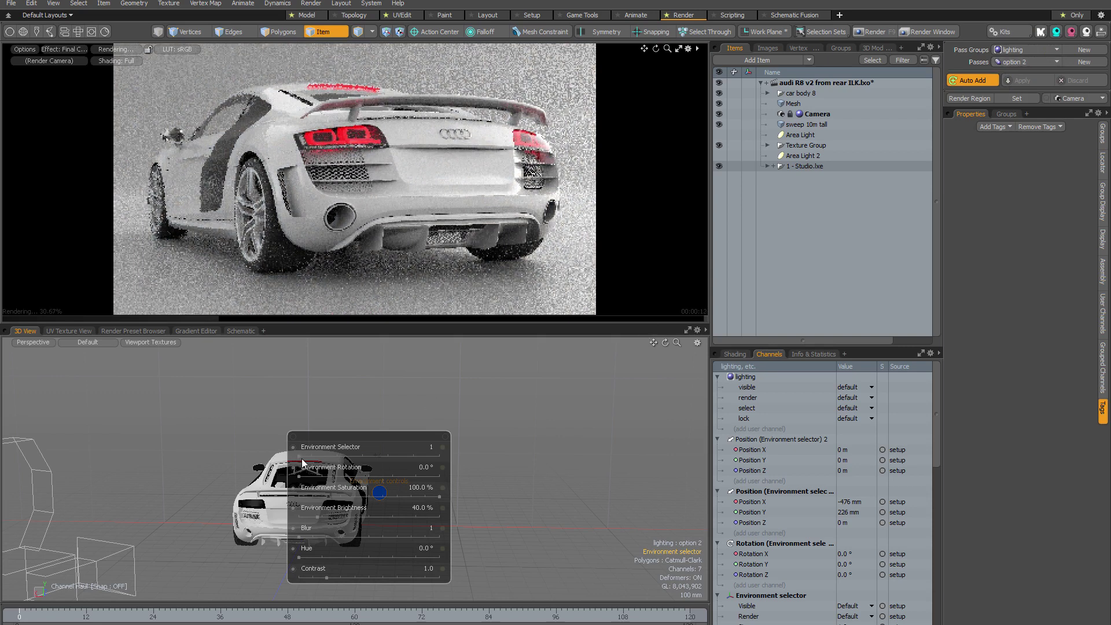
Set Environment Selector to 10, Environment Rotation to 25° and Environment Brightness to 25%, and apply the edits to option 2
left_click_drag(299, 456, 325, 457)
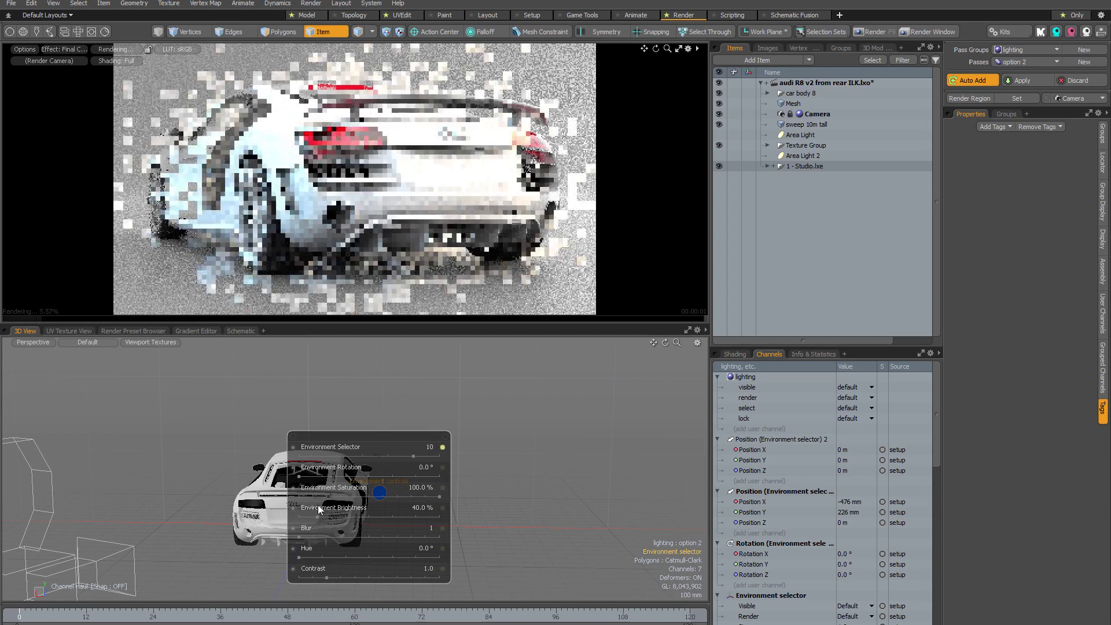
left_click_drag(308, 484, 325, 484)
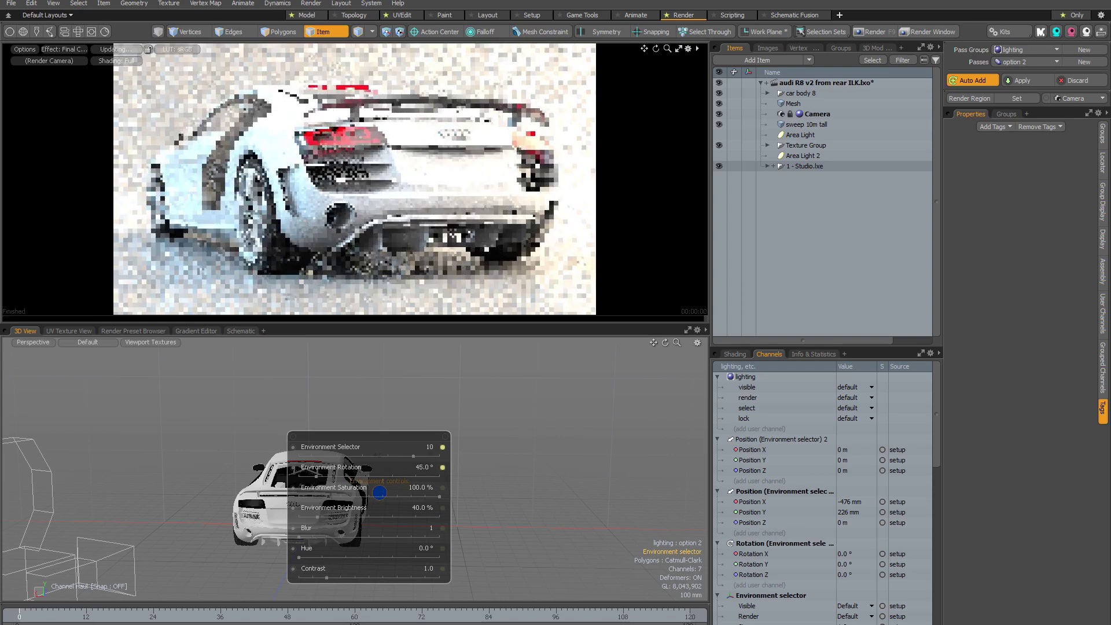
left_click_drag(327, 476, 318, 476)
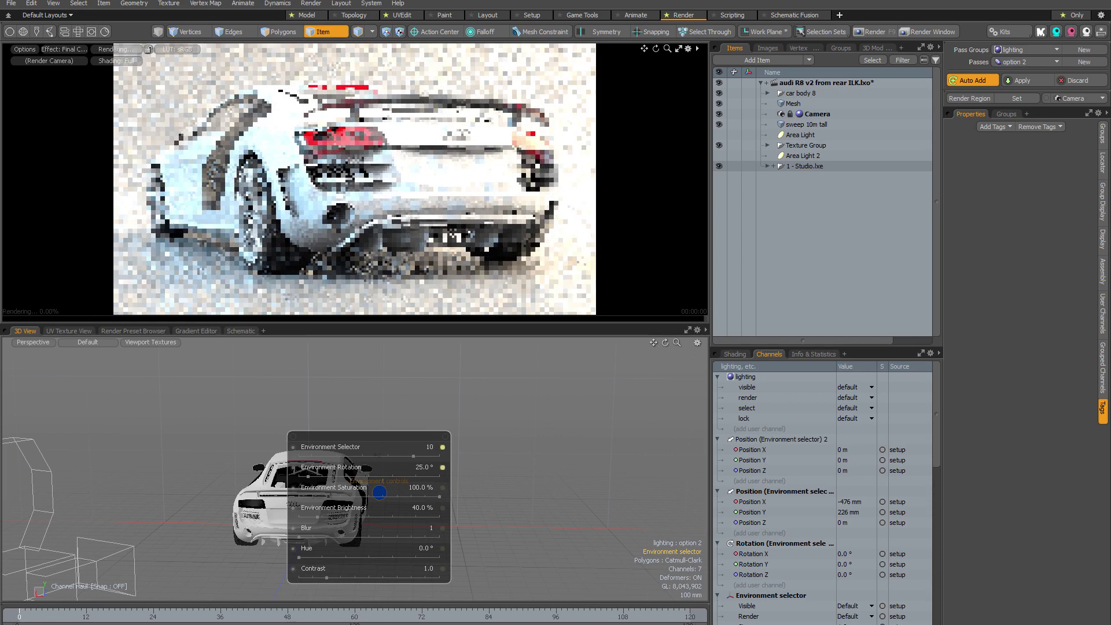
left_click_drag(317, 516, 310, 516)
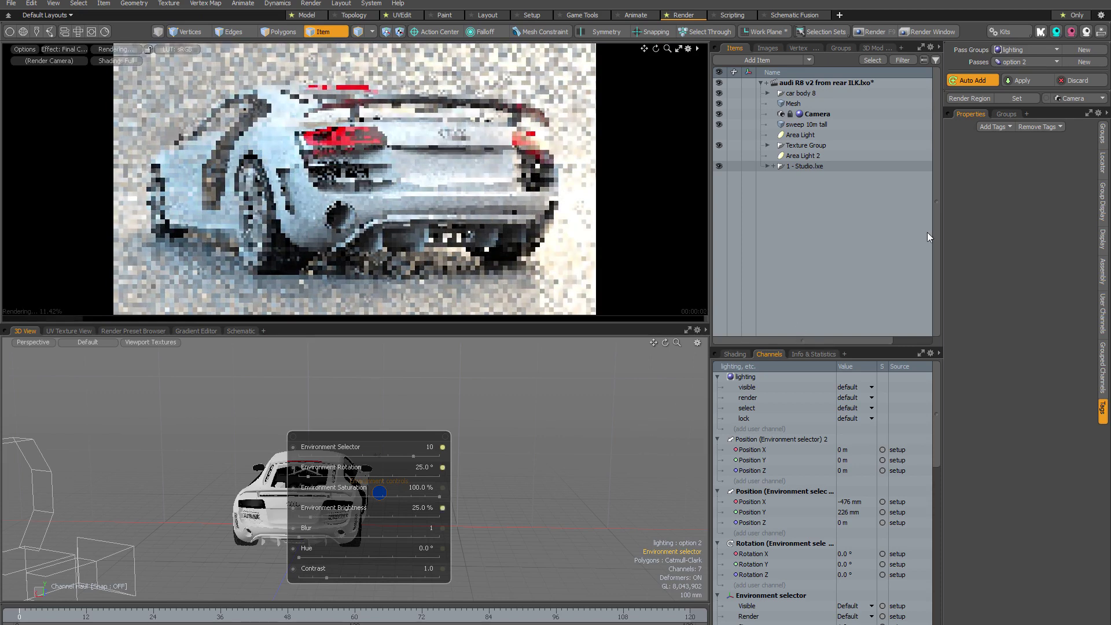
left_click(1036, 78)
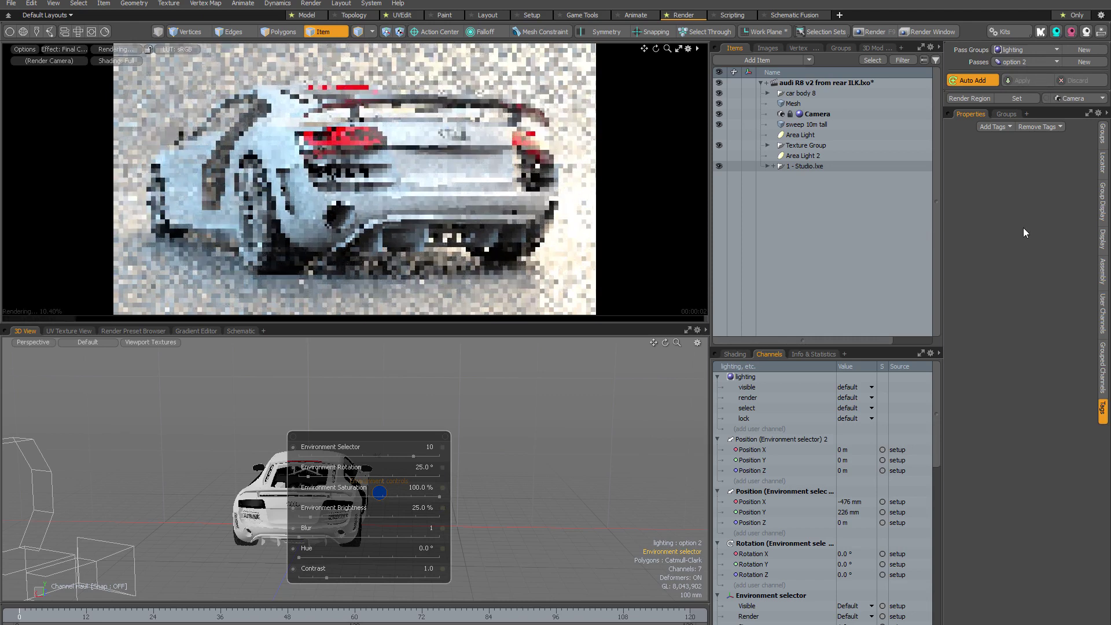
Add a pass named option 3 and apply Environment Selector 6, Environment Rotation 95° and Environment Brightness 75% to it
left_click(1084, 62)
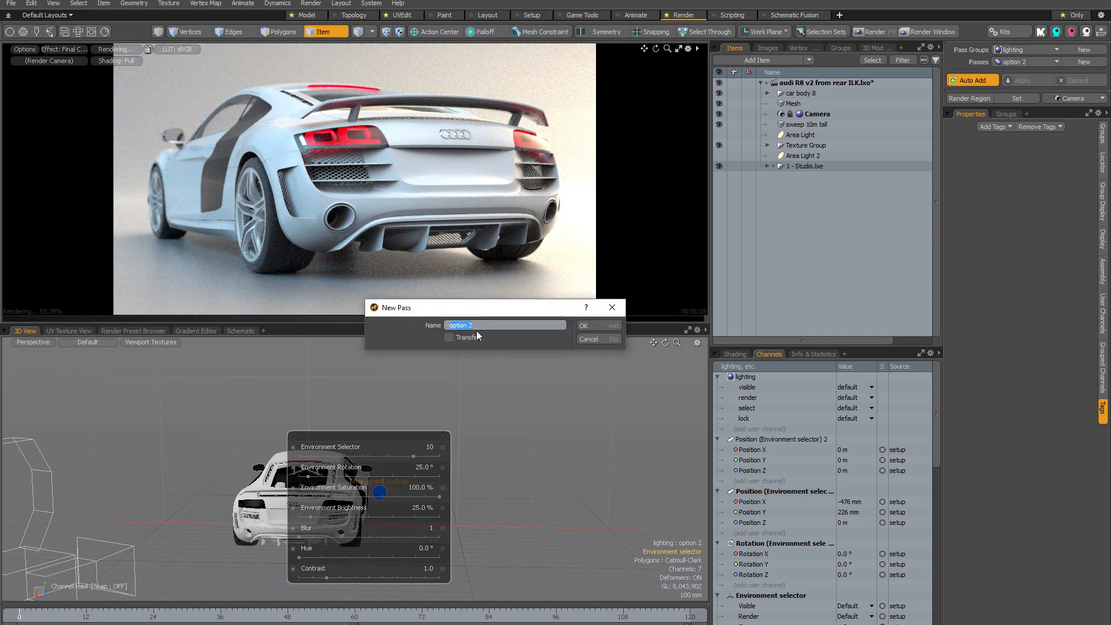
left_click(470, 325)
key("BackSpace")
type("3")
left_click(595, 328)
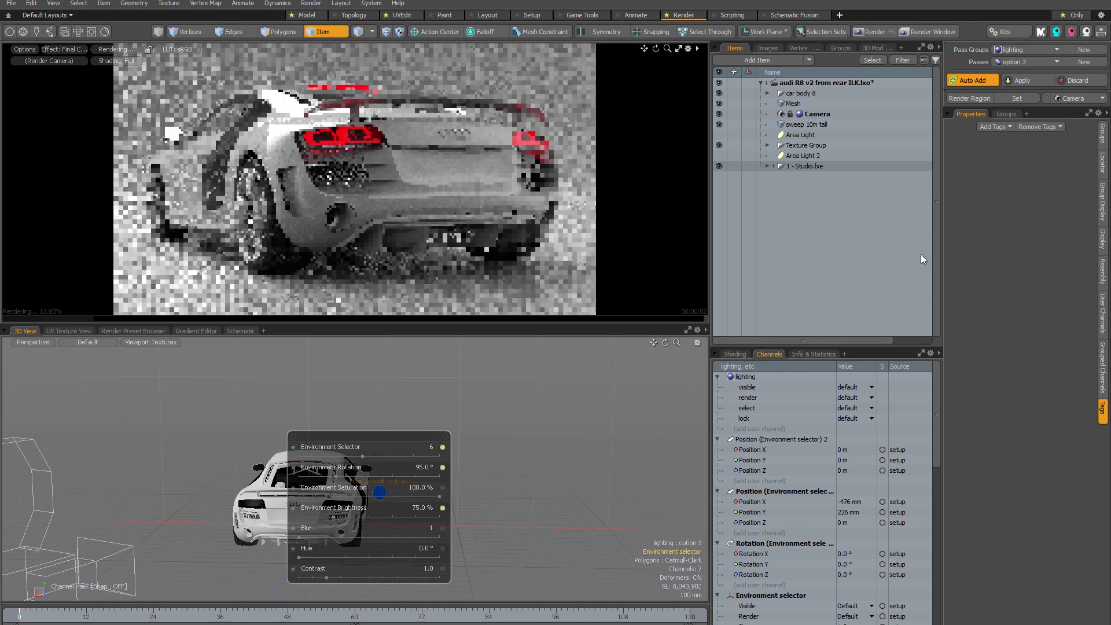
left_click(1032, 78)
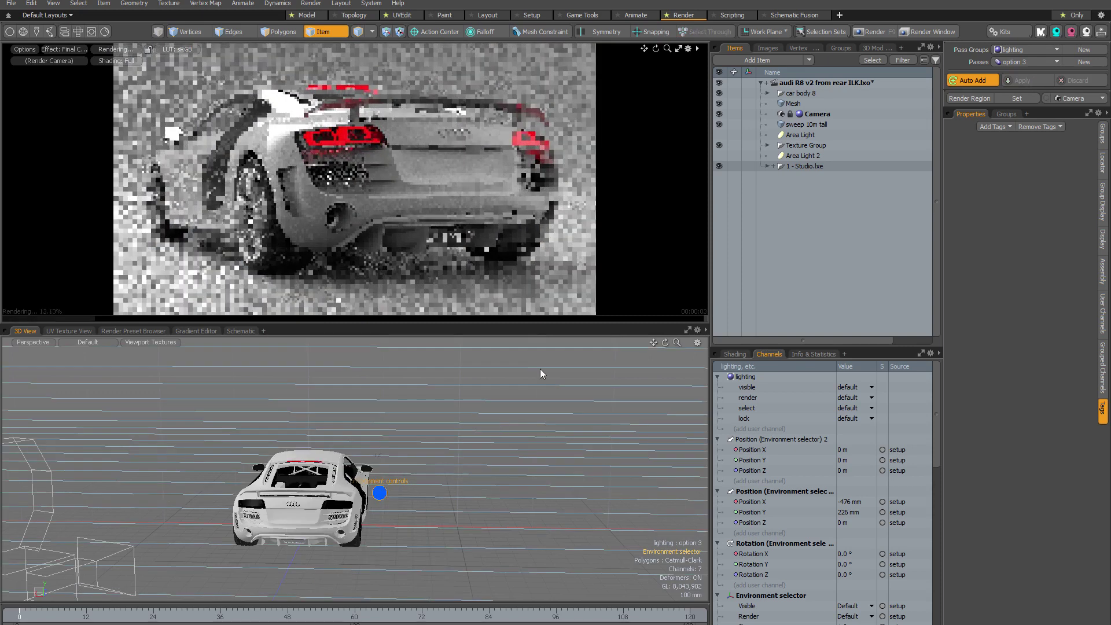
Compare the render preview with no pass active and with option 1, option 2 and option 3, ending on option 3
left_click(1025, 61)
left_click(1025, 30)
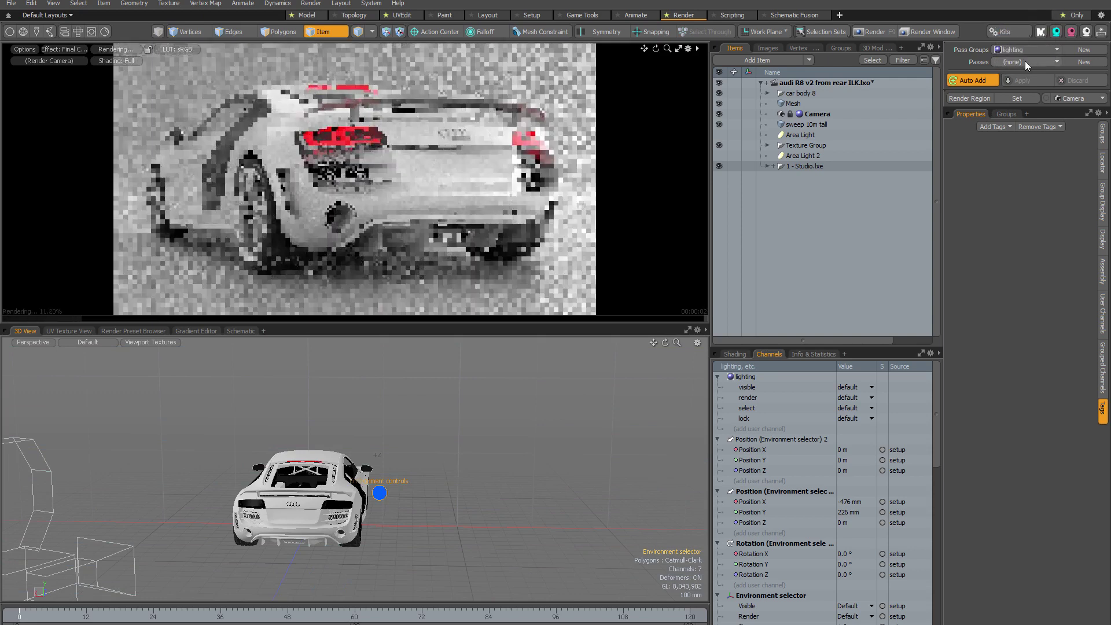
left_click(1026, 60)
left_click(1025, 69)
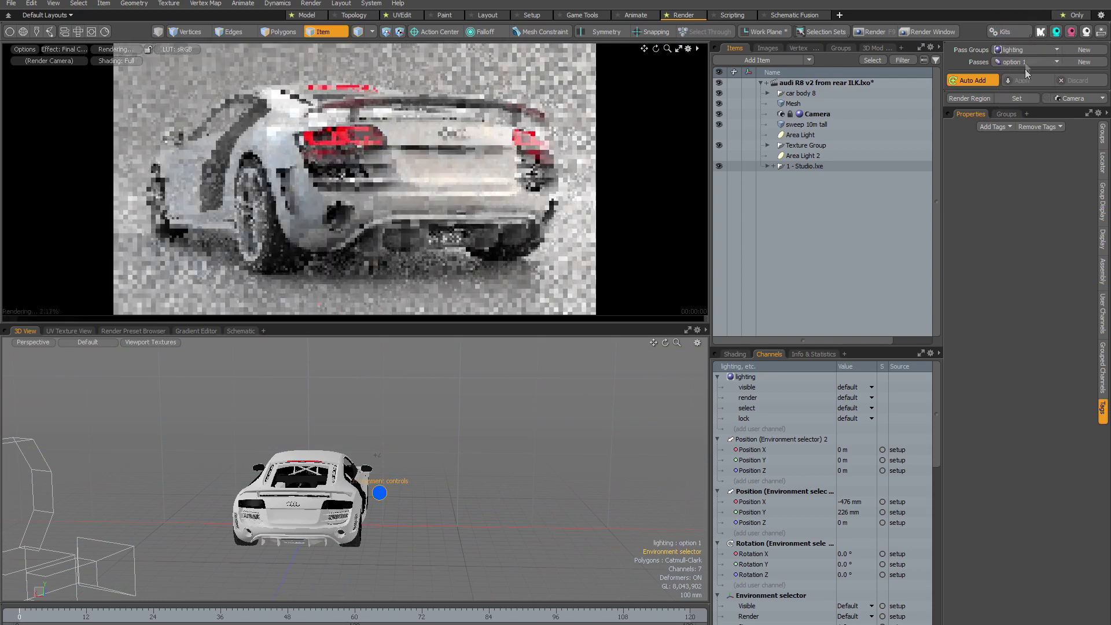
left_click(1025, 62)
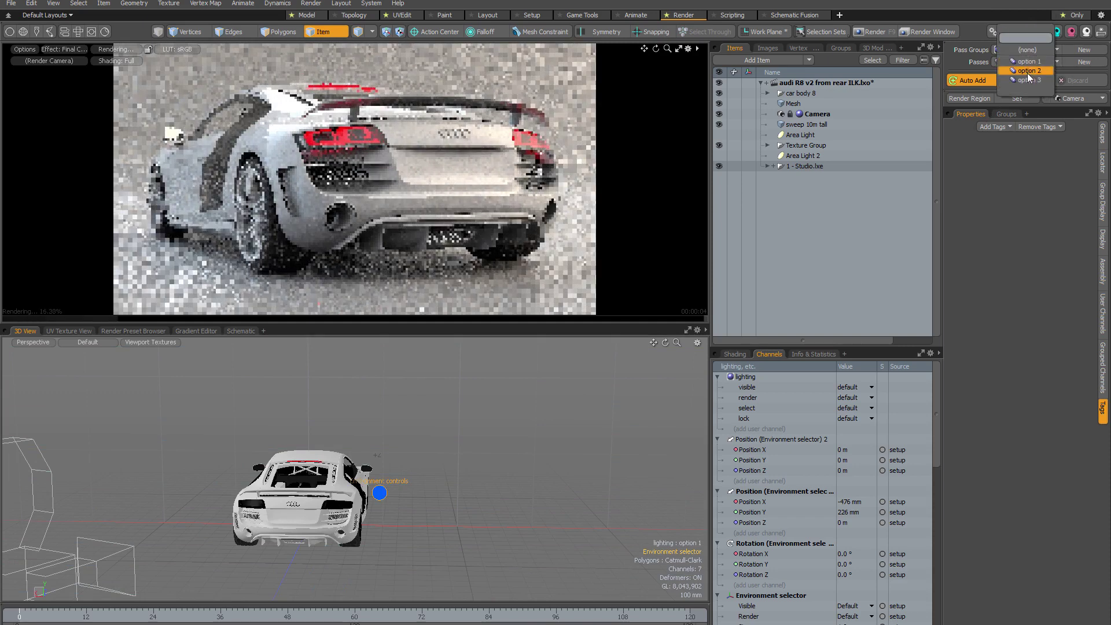
left_click(1028, 72)
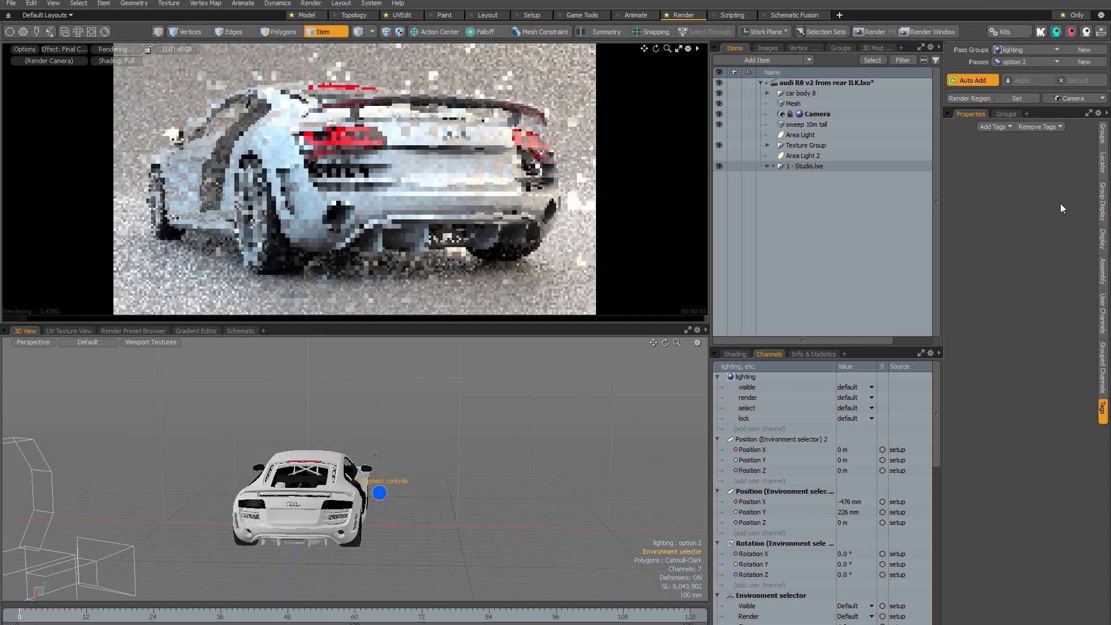
left_click(1040, 62)
left_click(1040, 76)
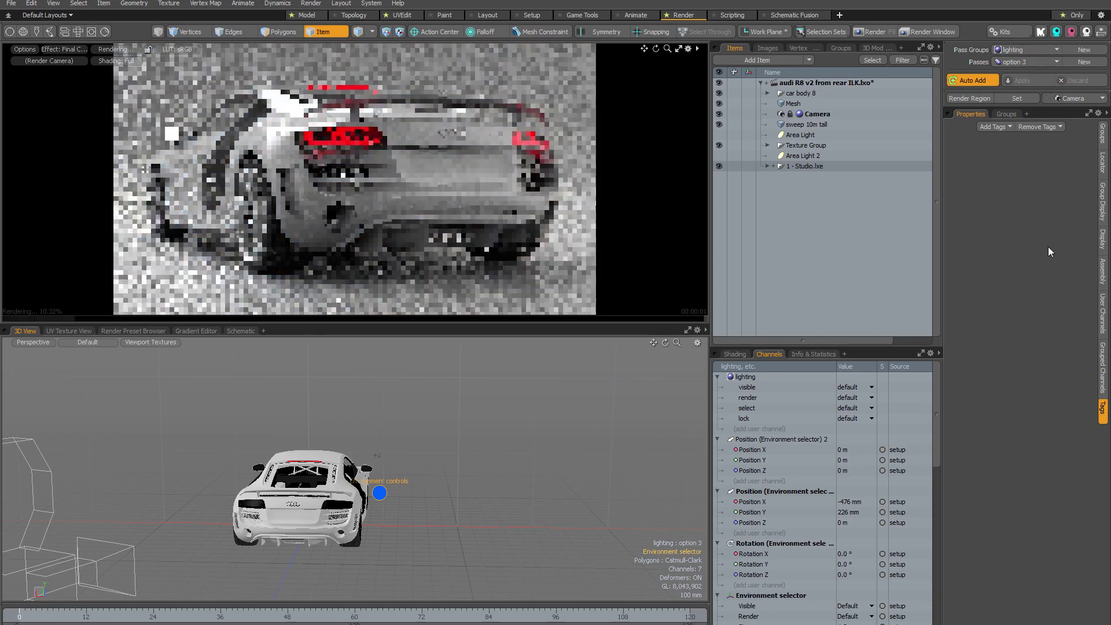
Pause the render preview and open a copy of its viewport in a floating window
left_click(121, 51)
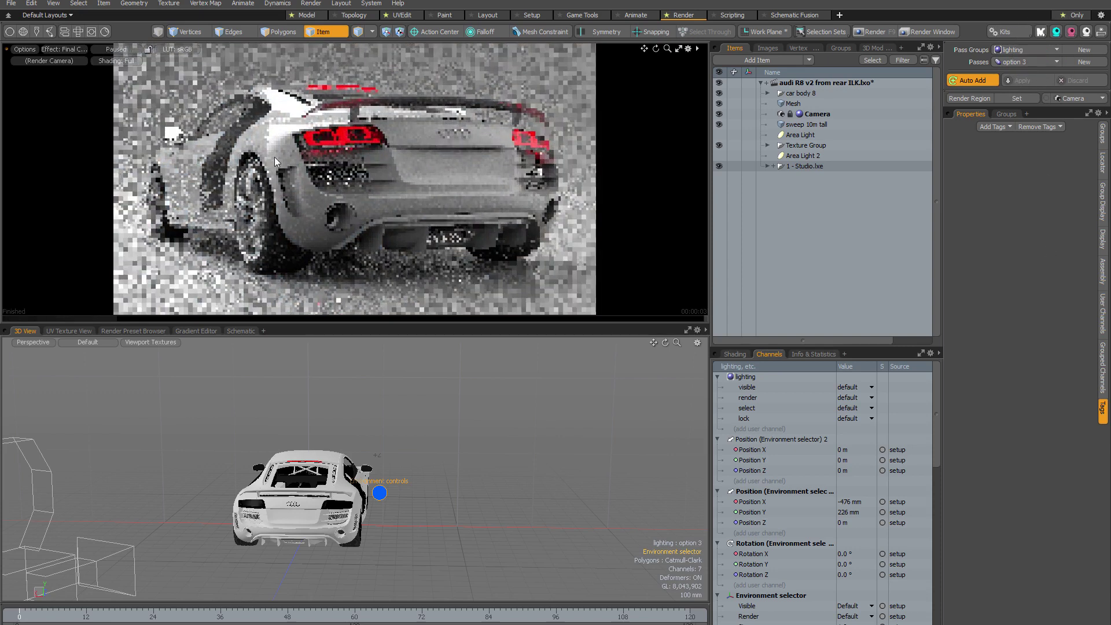
left_click(8, 52)
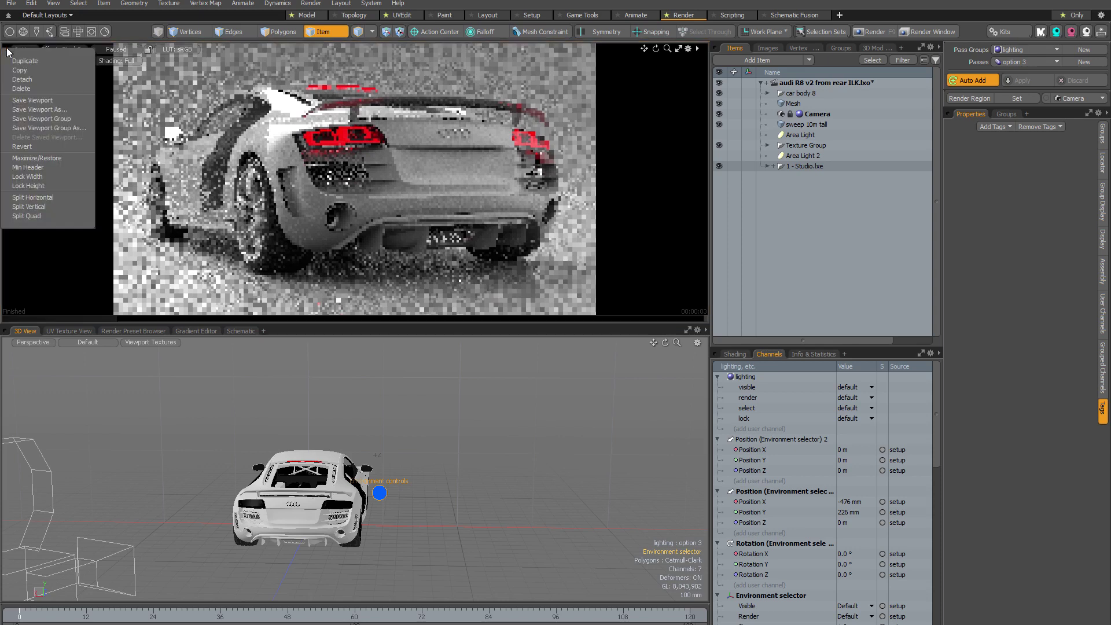
left_click(29, 70)
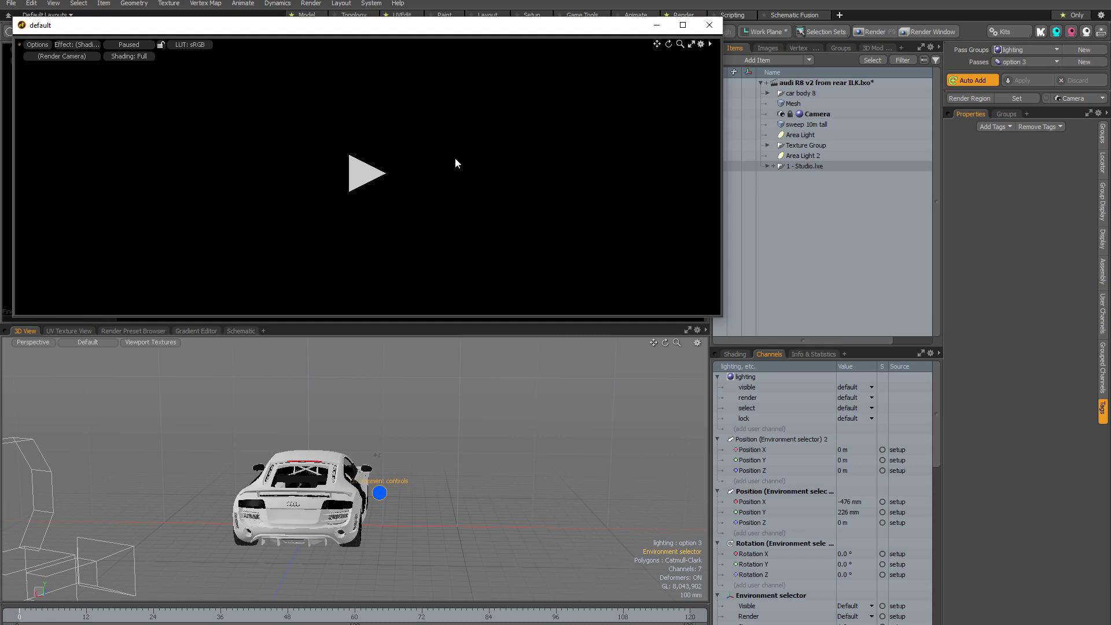
Split the floating preview into a two-by-two grid of viewports and enlarge the window to cover most of the screen
key("ctrl+space")
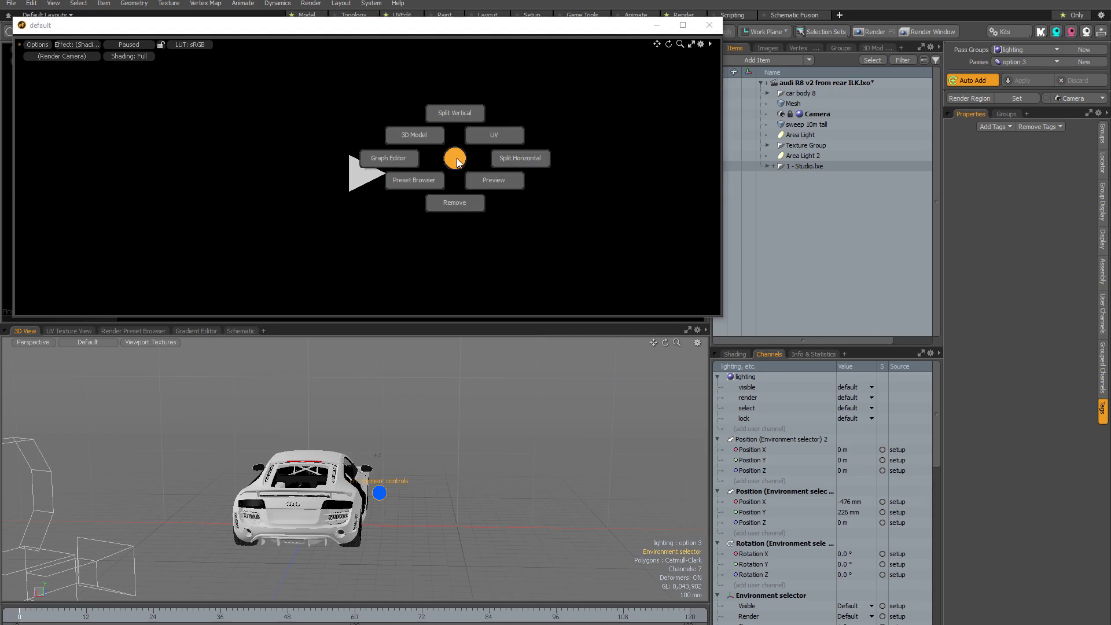
left_click(517, 157)
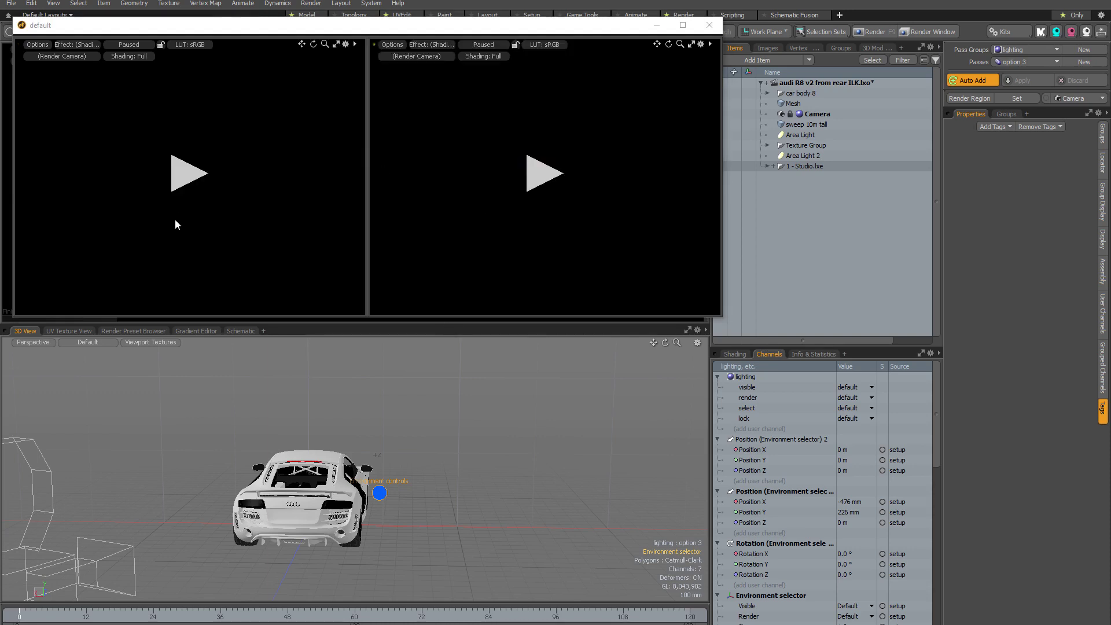
key("ctrl+space")
left_click(173, 174)
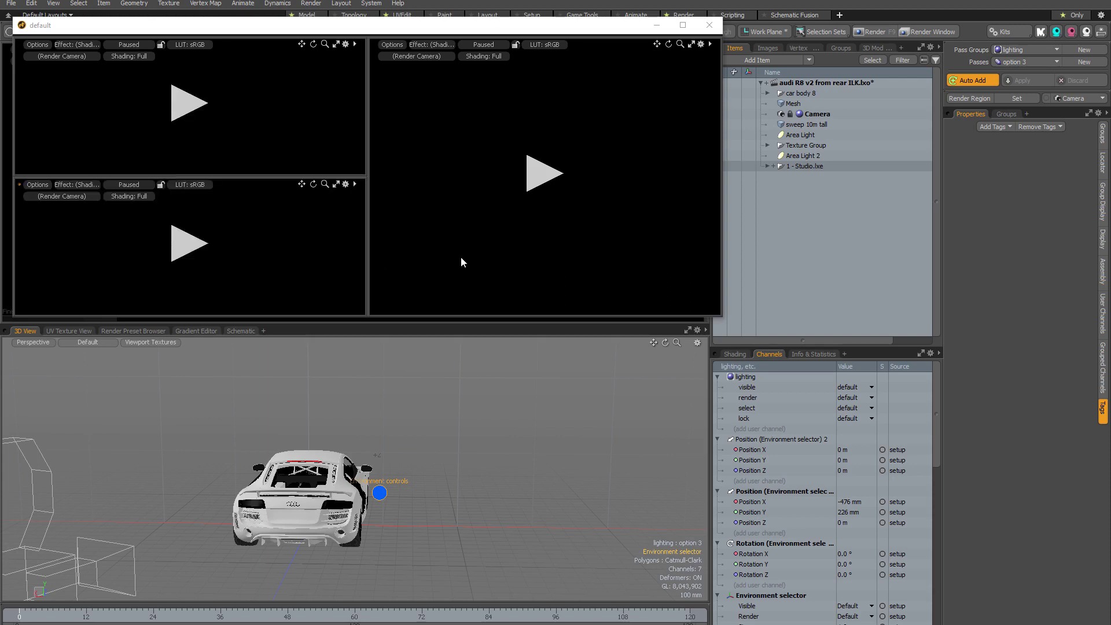
key("ctrl+space")
left_click(458, 211)
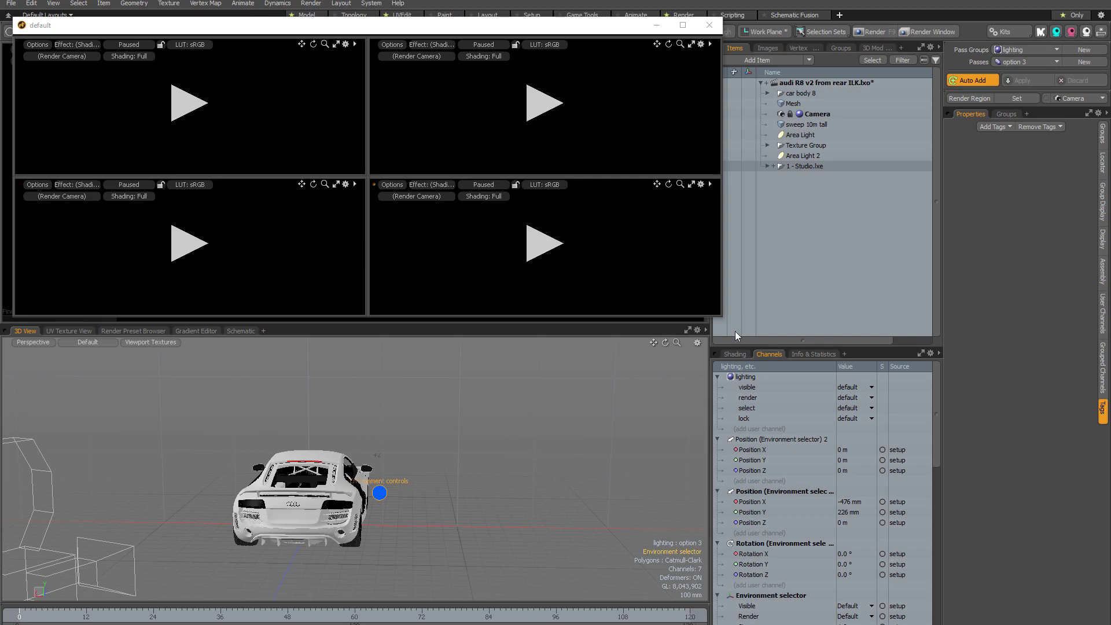
left_click_drag(724, 318, 979, 623)
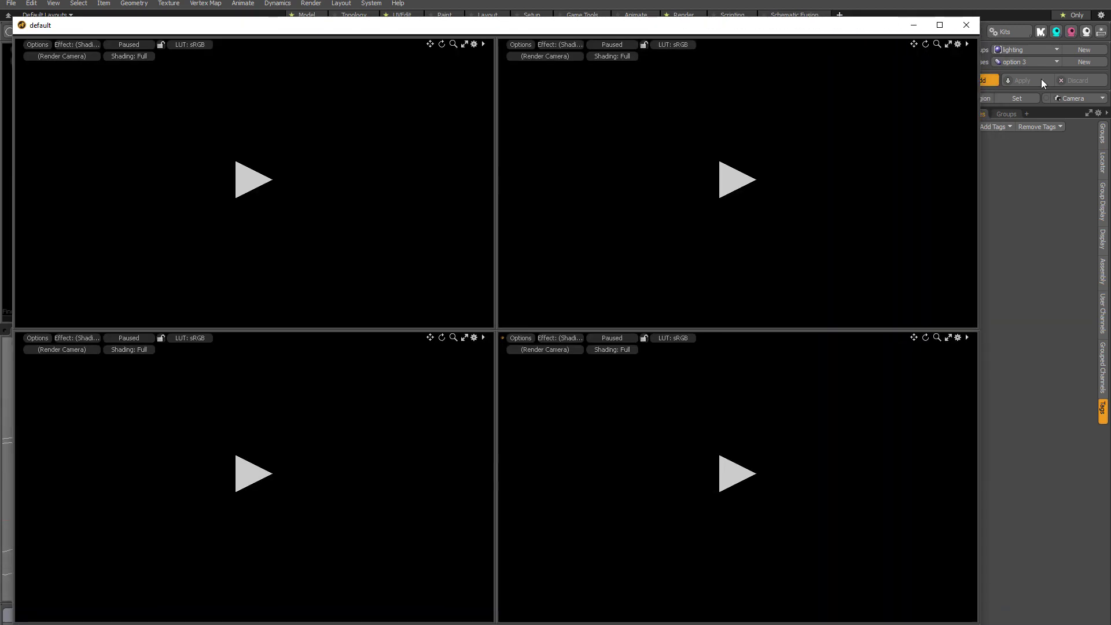
Set the active pass to (none), render the scene in the first preview of the grid and pause it
left_click(1018, 62)
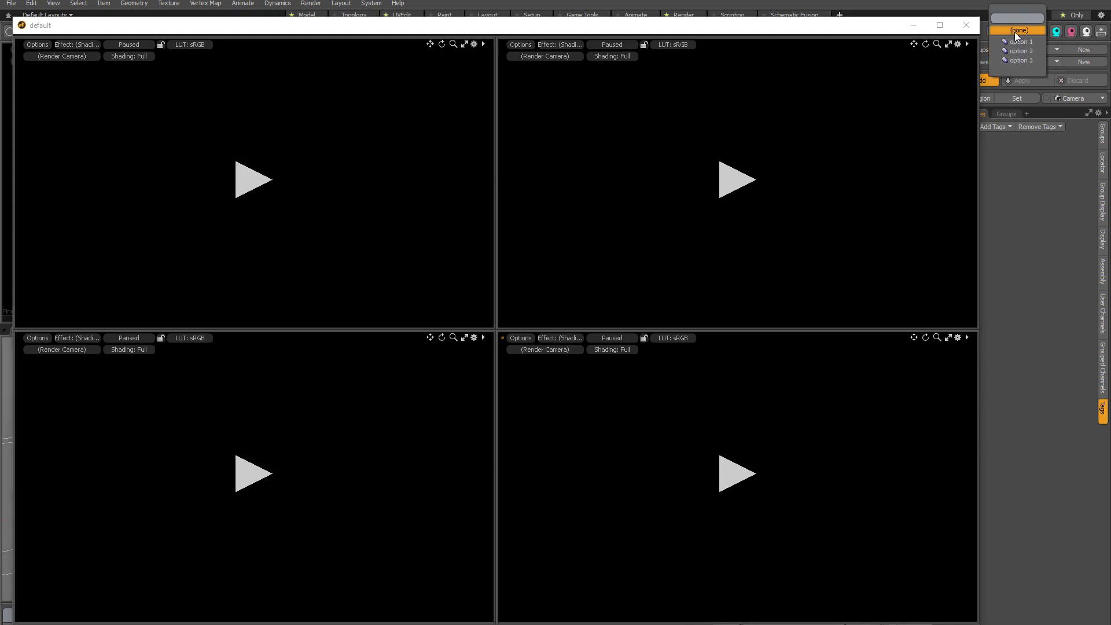
left_click(1015, 32)
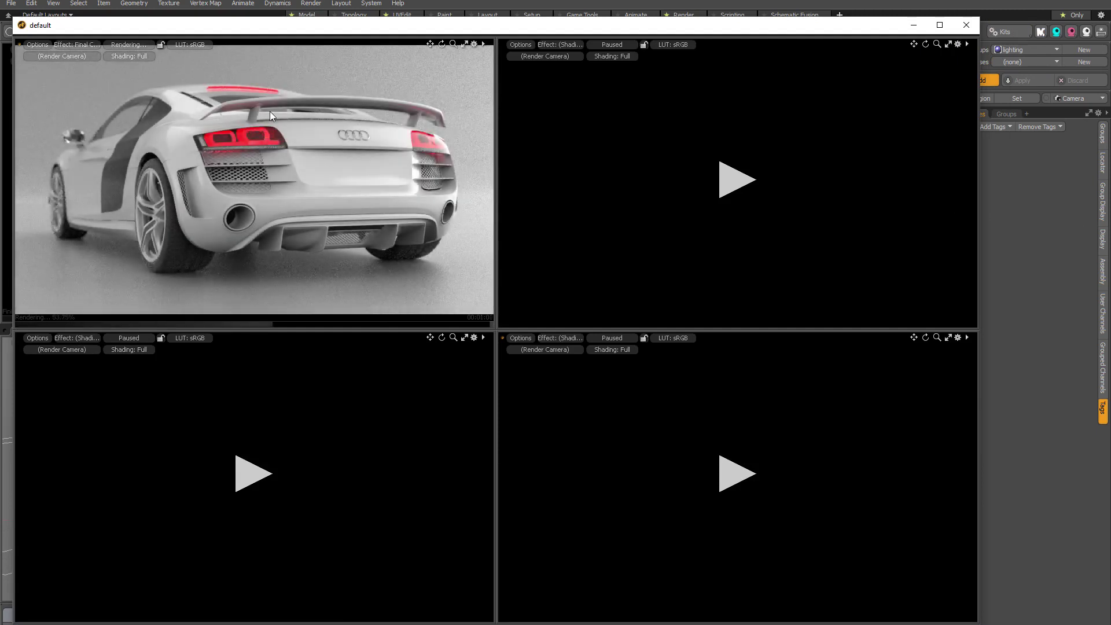
left_click(122, 44)
Activate the option 1 pass and render it in the second preview of the grid
left_click(1024, 63)
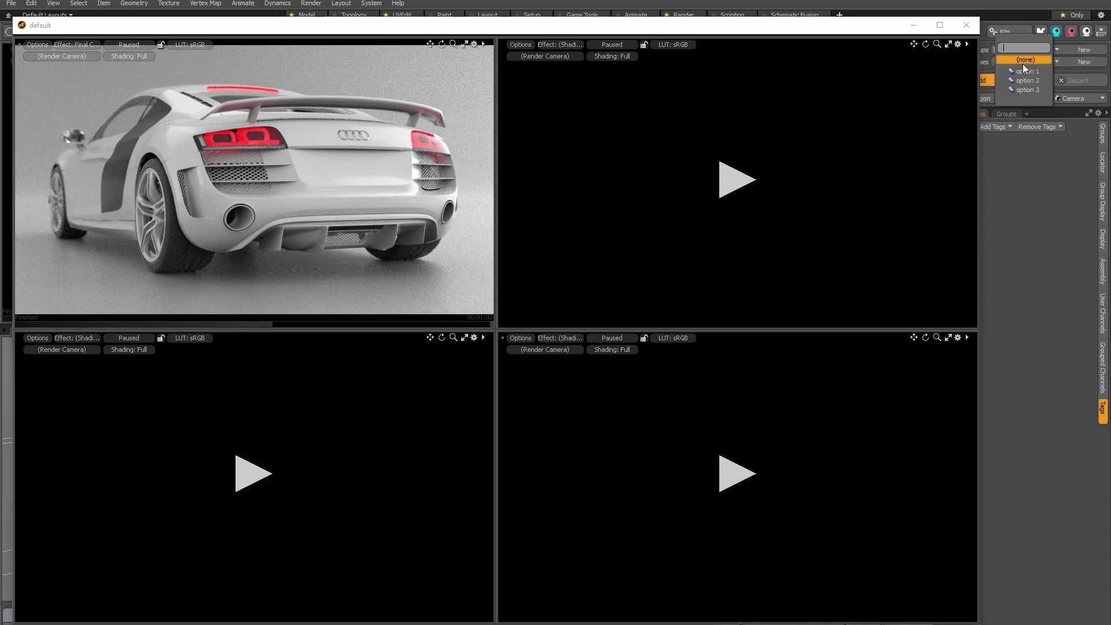
left_click(1022, 70)
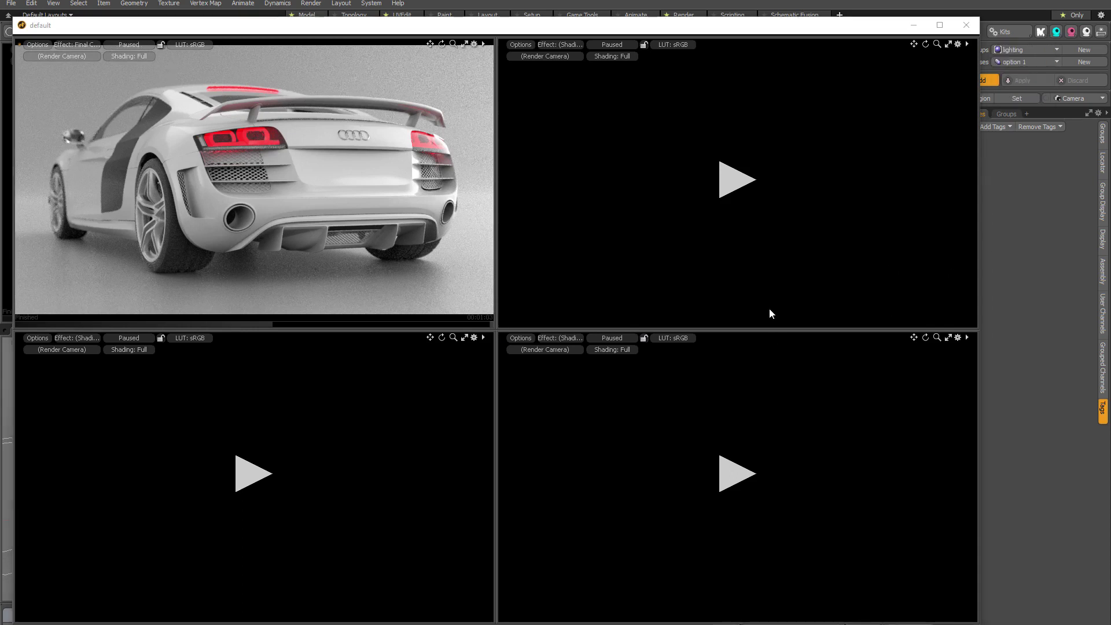
left_click(737, 180)
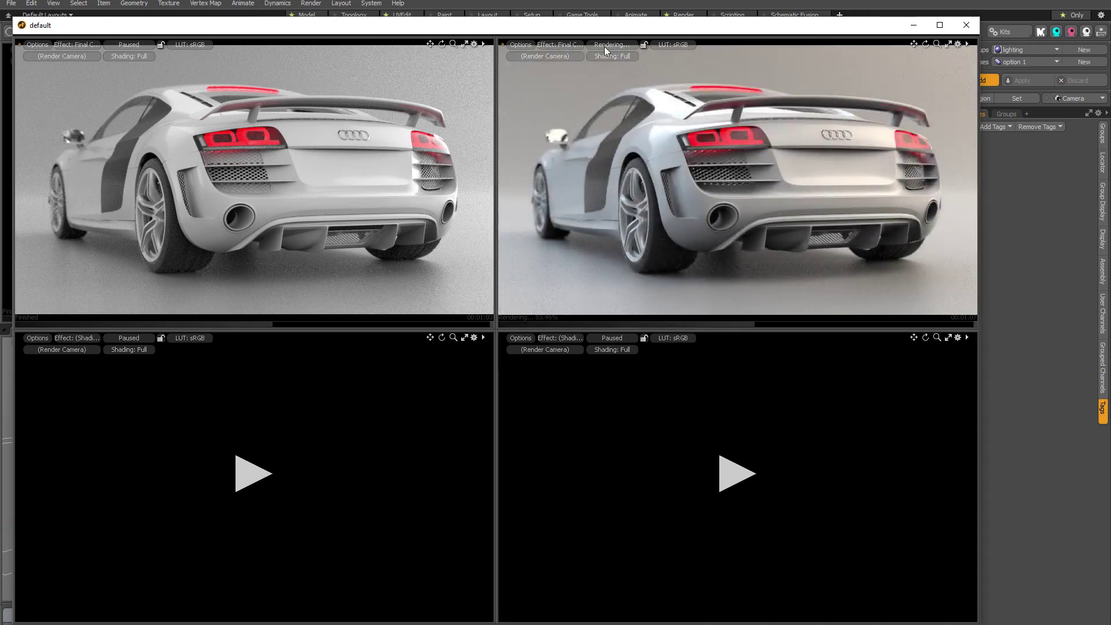
Activate the option 2 pass and render it in the third preview of the grid
left_click(1019, 61)
left_click(1019, 71)
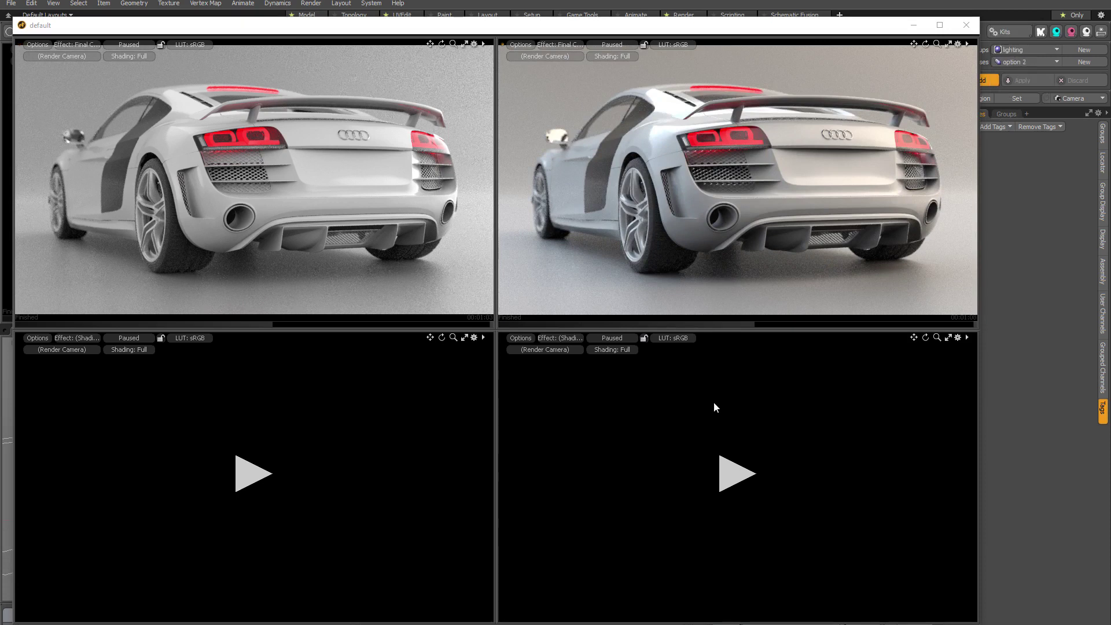
left_click(258, 475)
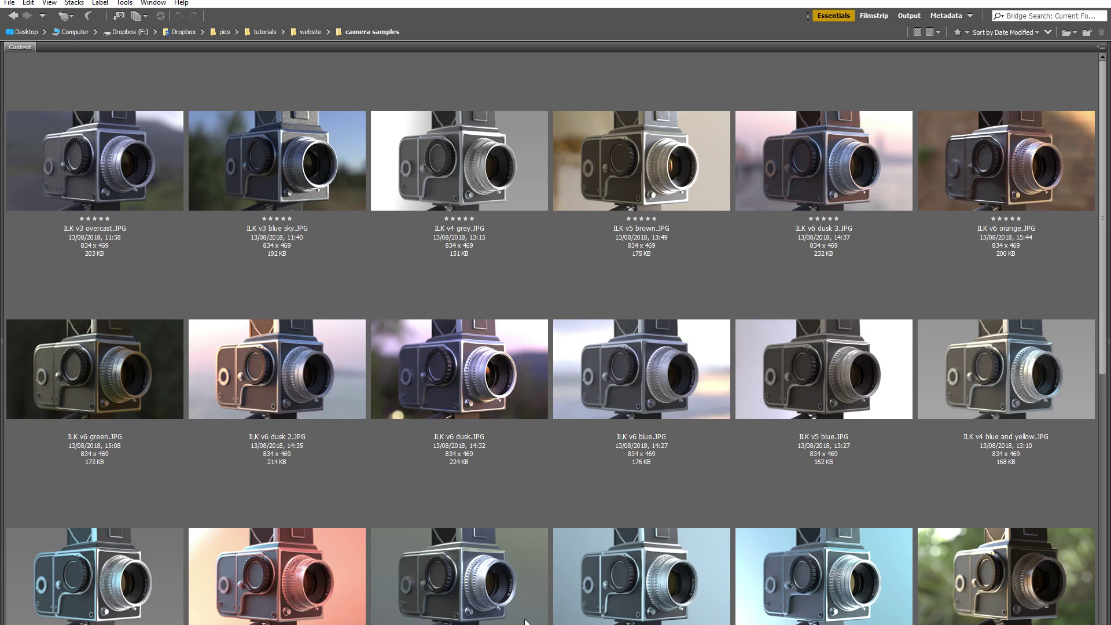
View the camera sample renders full screen in Adobe Bridge, from ILK v3 overcast.JPG through ILK v6 orange.JPG, and return to the thumbnails
left_click(134, 154)
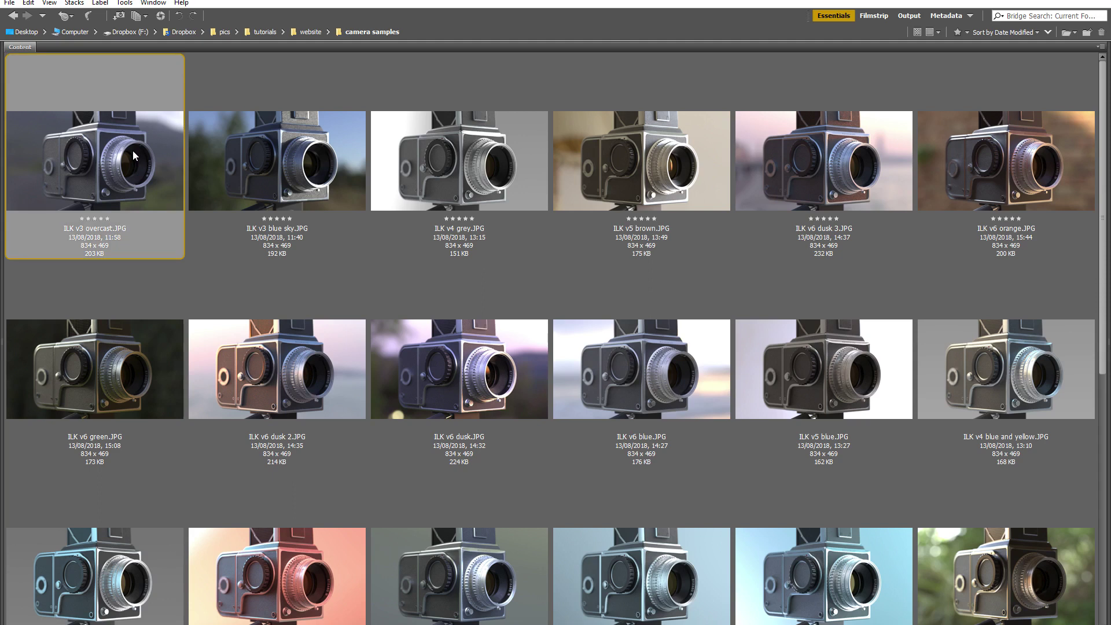
key("space")
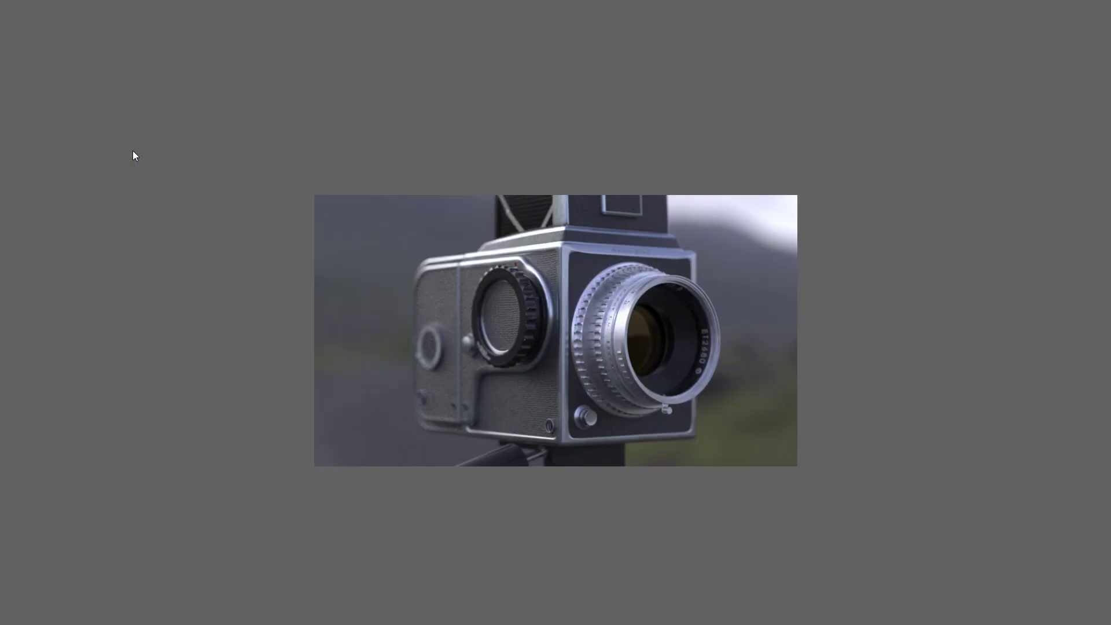
key("Right")
key("Right")
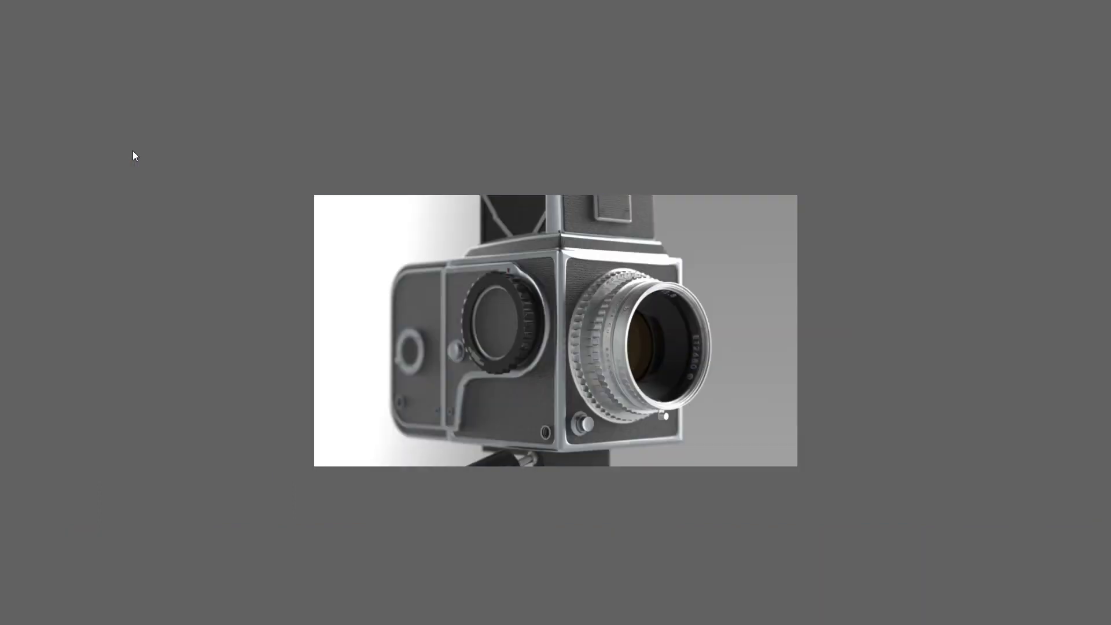
key("Right")
key("Right")
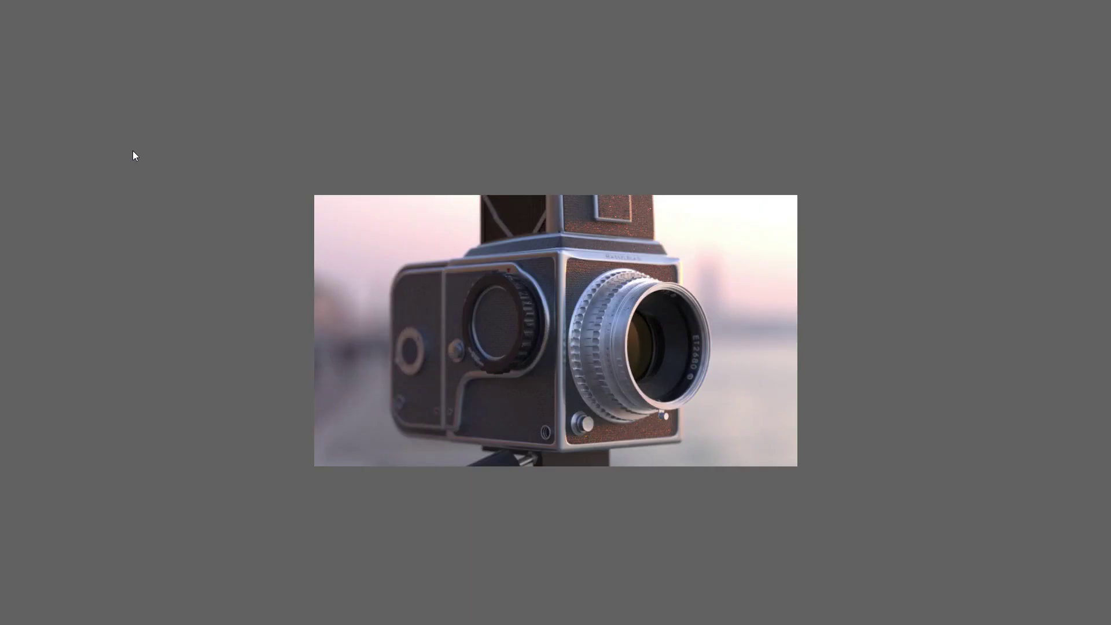
key("Right")
key("Right")
key("Left")
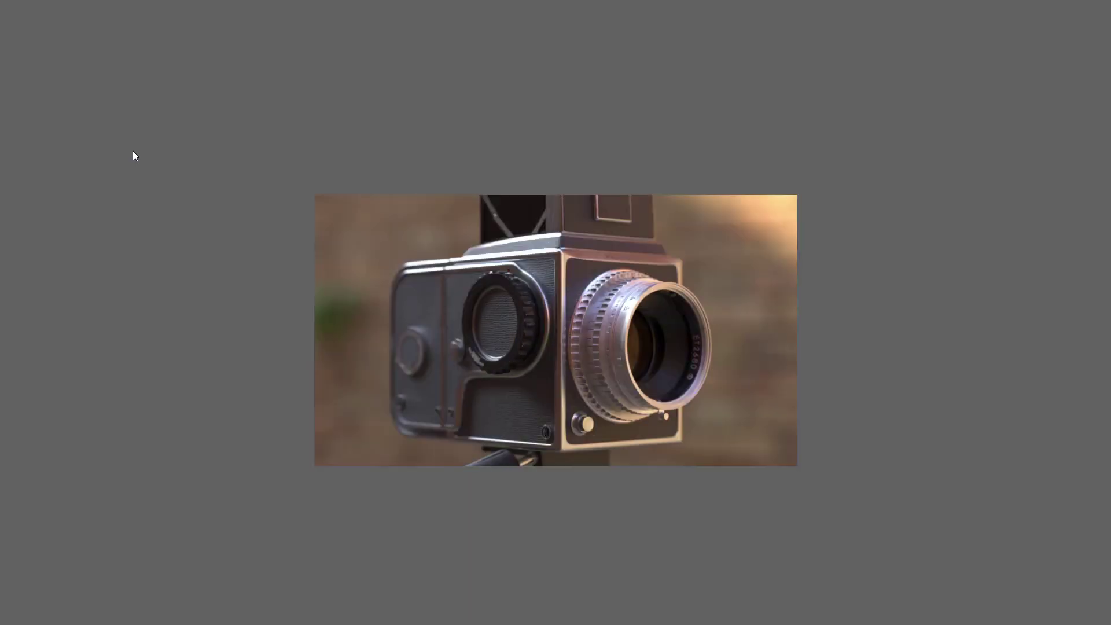
key("Escape")
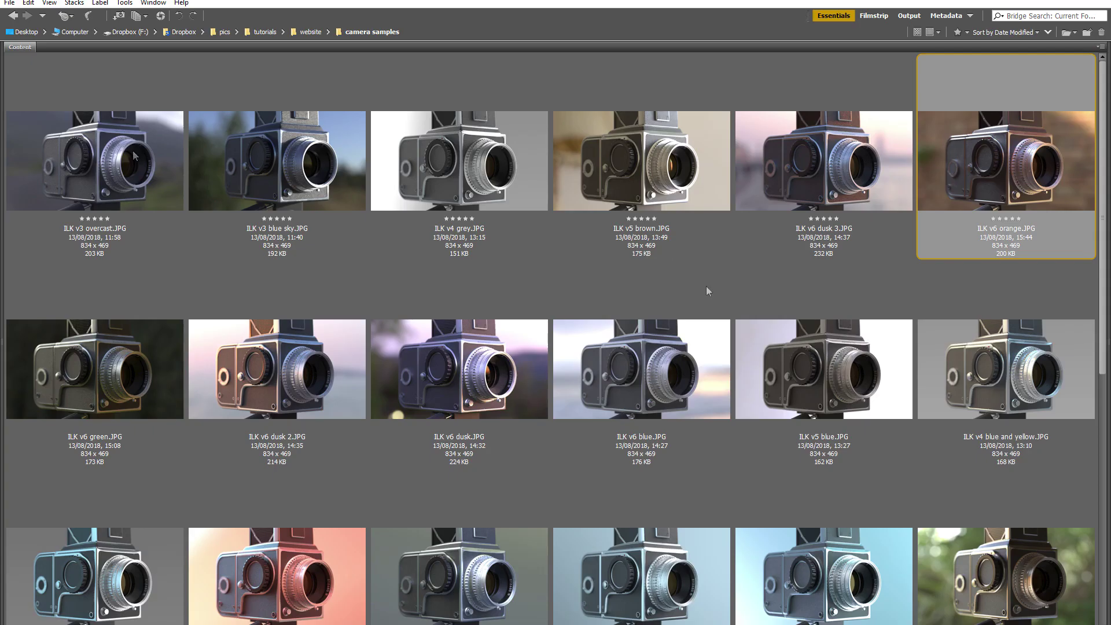